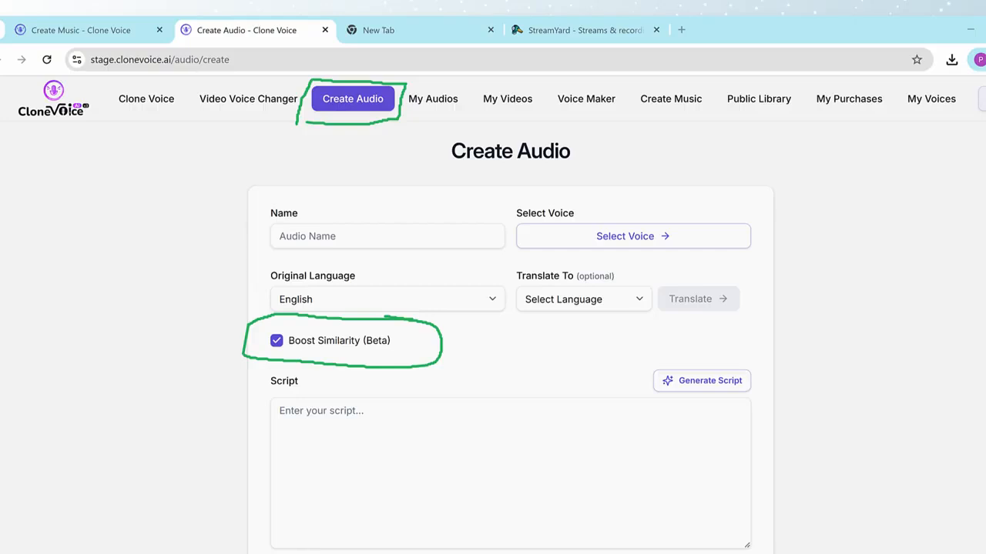
Name the new audio with the speaker's first name followed by "talking about organic gardening".
{"action": "left_click", "coordinate": [332, 235]}
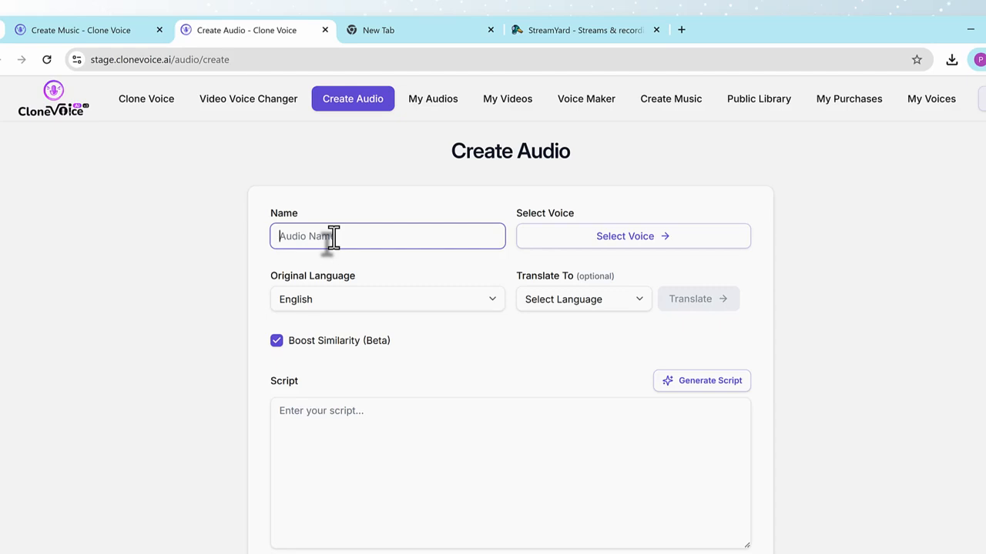
{"action": "type", "text": "Paul talking about organic gardening"}
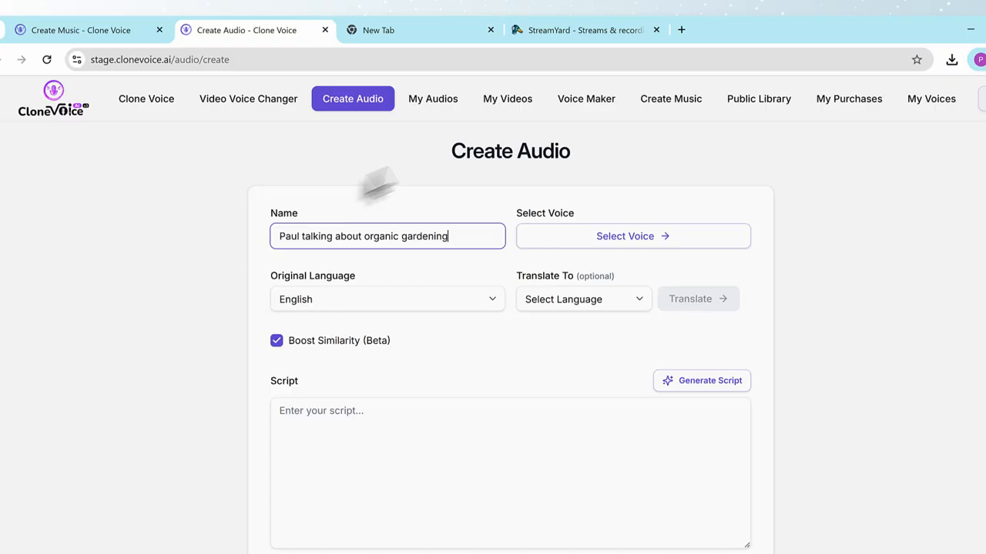
Choose the uploaded calm voice from the Cloned category as the audio's voice.
{"action": "left_click", "coordinate": [639, 237]}
{"action": "left_click", "coordinate": [874, 158]}
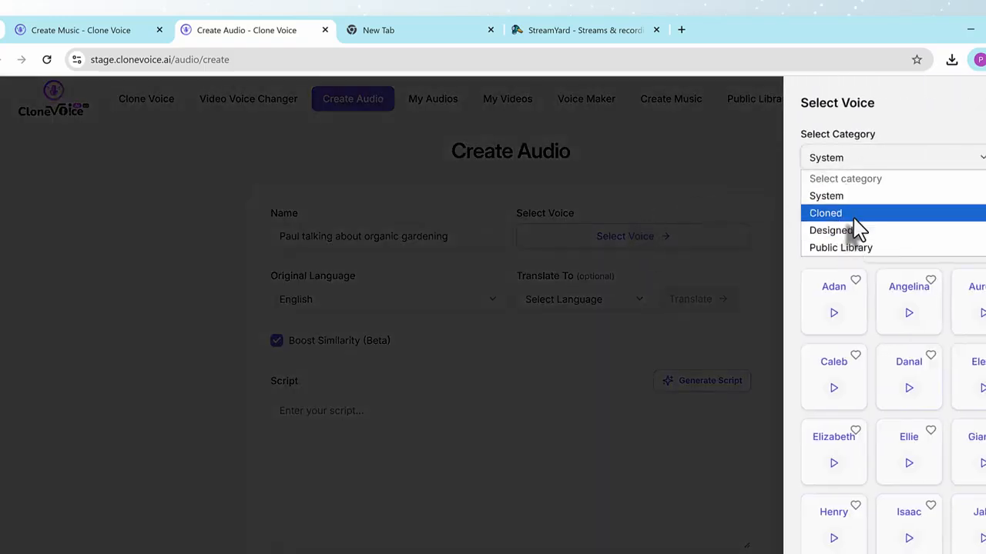
{"action": "left_click", "coordinate": [847, 214]}
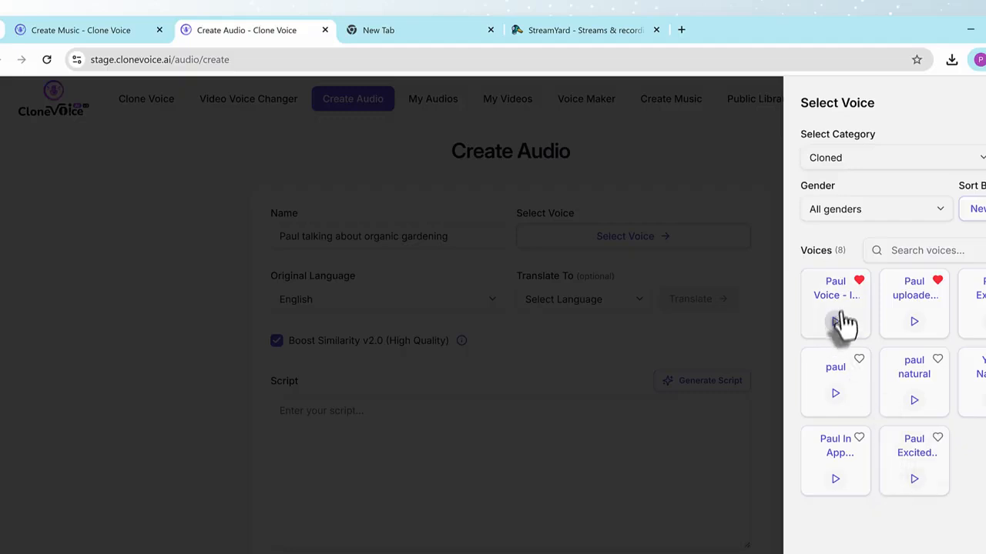
{"action": "left_click", "coordinate": [919, 328]}
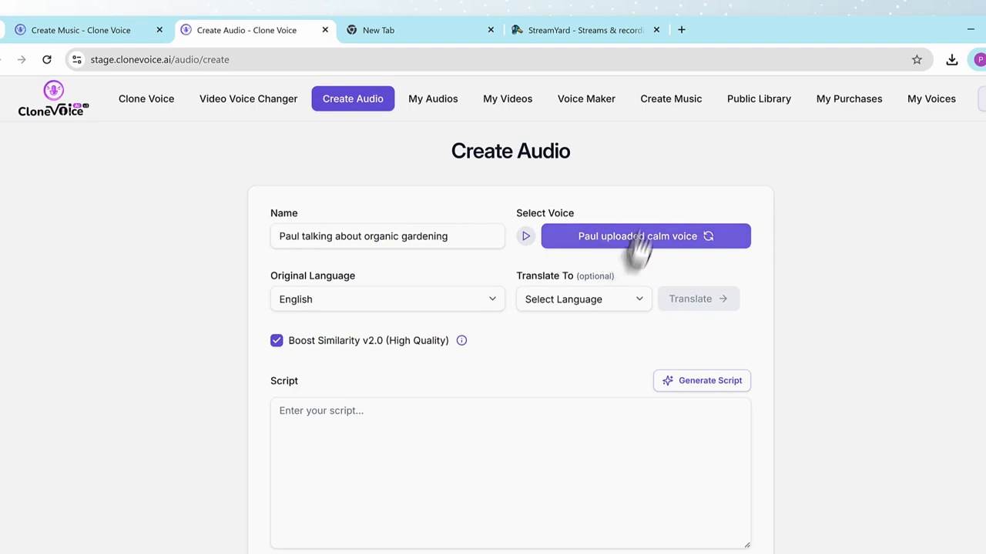
Preview the sample of the uploaded calm voice, pause it, and keep that voice selected.
{"action": "left_click", "coordinate": [666, 243]}
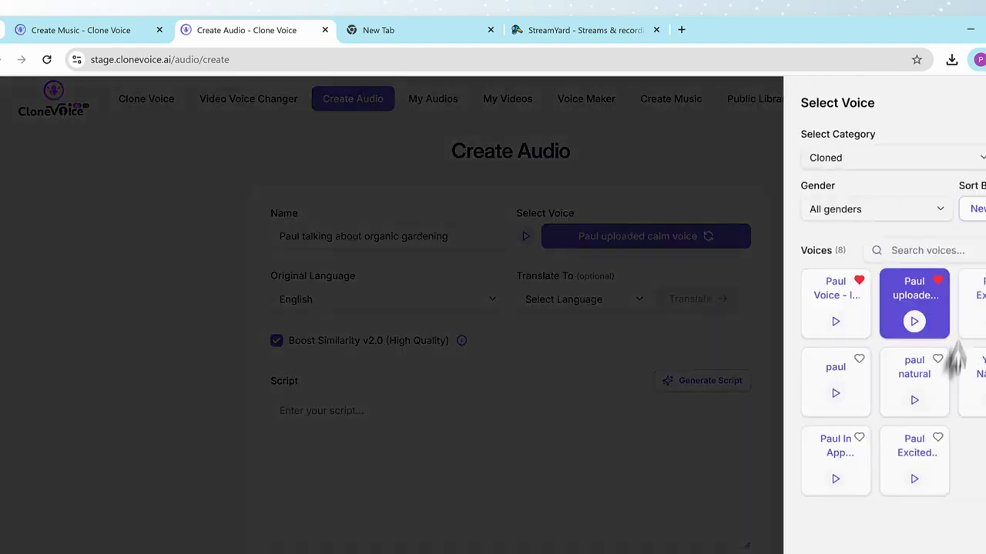
{"action": "left_click", "coordinate": [913, 323]}
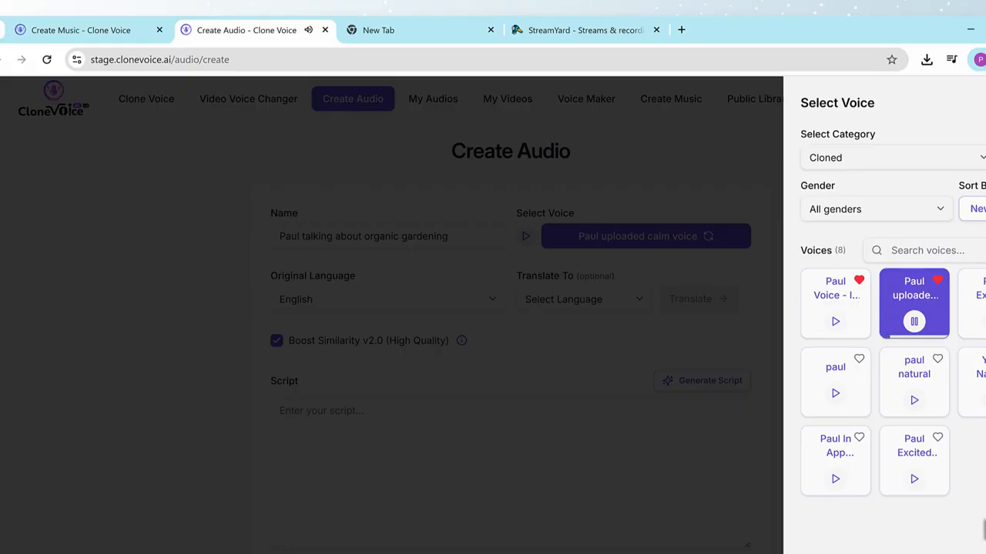
{"action": "left_click", "coordinate": [919, 331]}
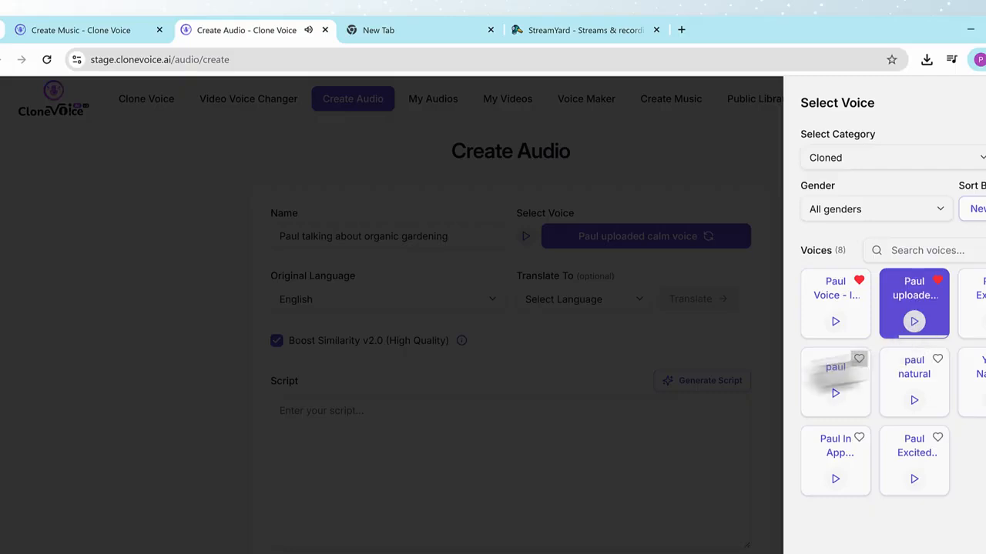
{"action": "left_click", "coordinate": [911, 291]}
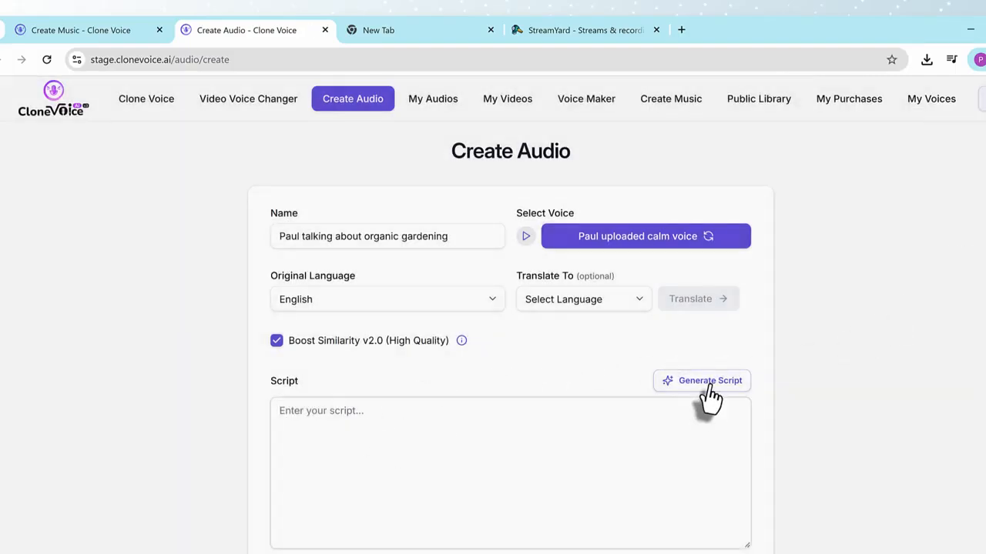
Generate a script on "organic gardening benfits without fertilizers" in the Explainer & Educational Videos category.
{"action": "left_click", "coordinate": [707, 385]}
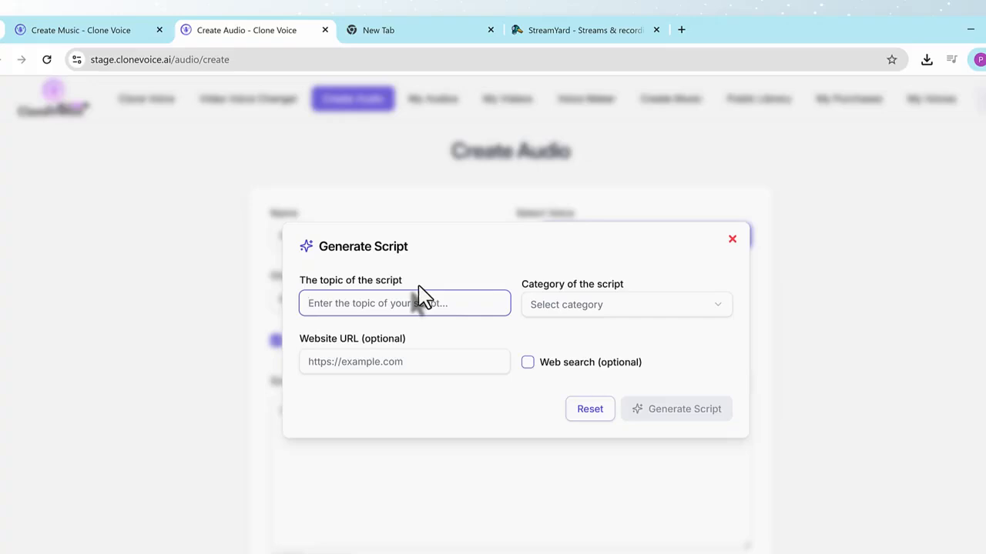
{"action": "type", "text": "organic g"}
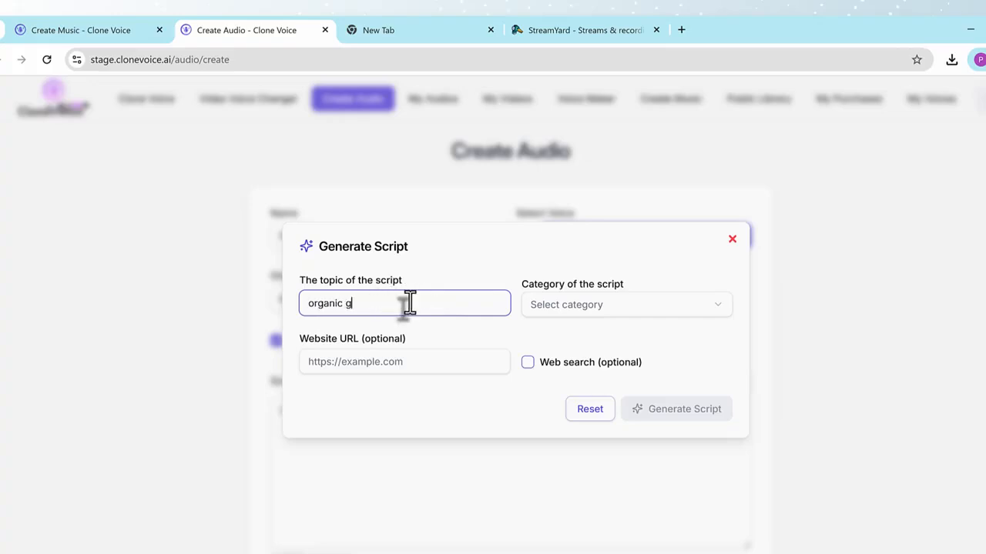
{"action": "type", "text": "ardening benefits without fertilizers"}
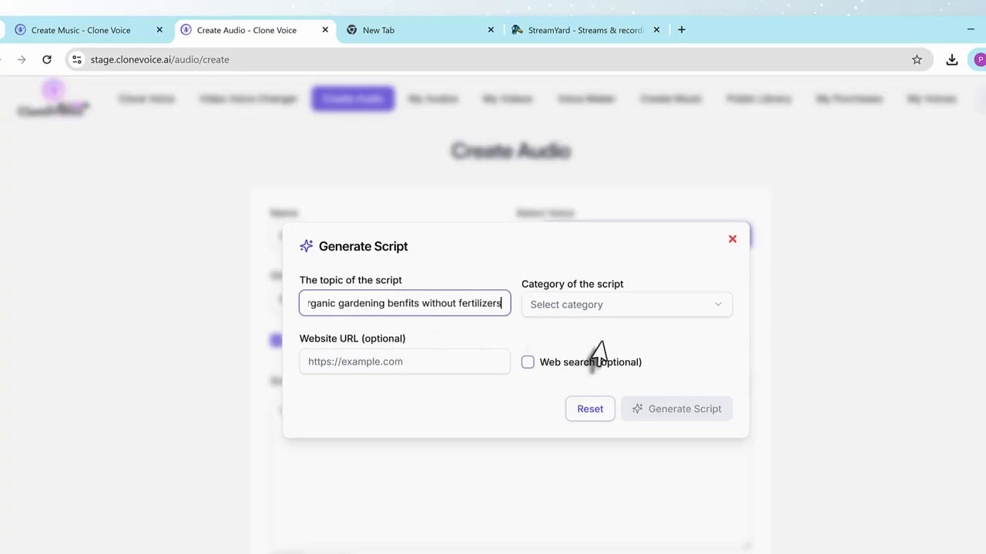
{"action": "left_click", "coordinate": [609, 310]}
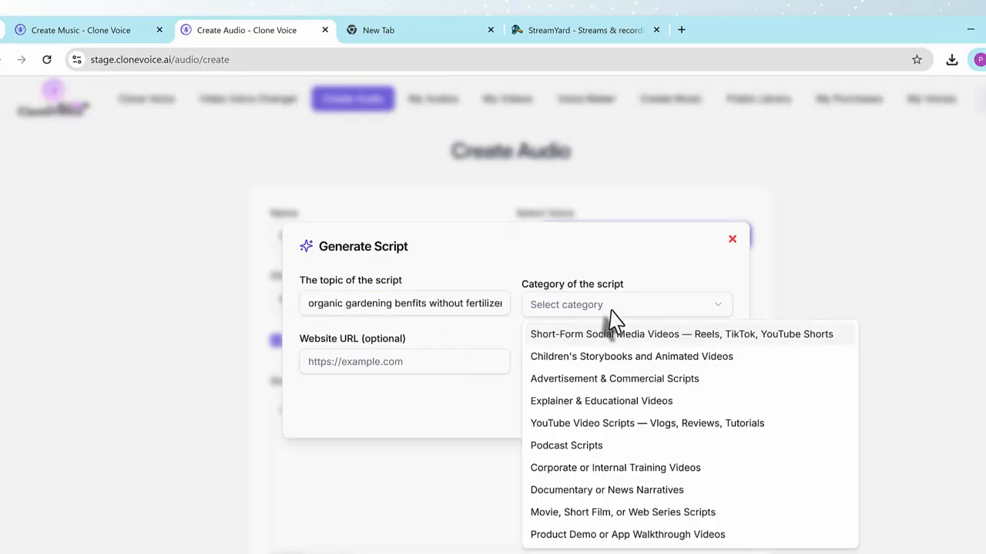
{"action": "left_click", "coordinate": [623, 402]}
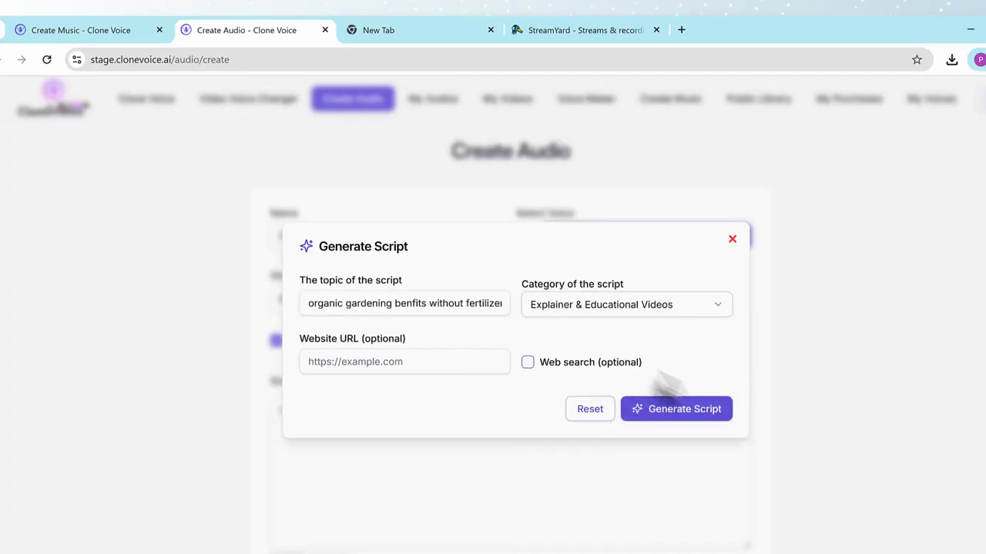
{"action": "left_click", "coordinate": [682, 412]}
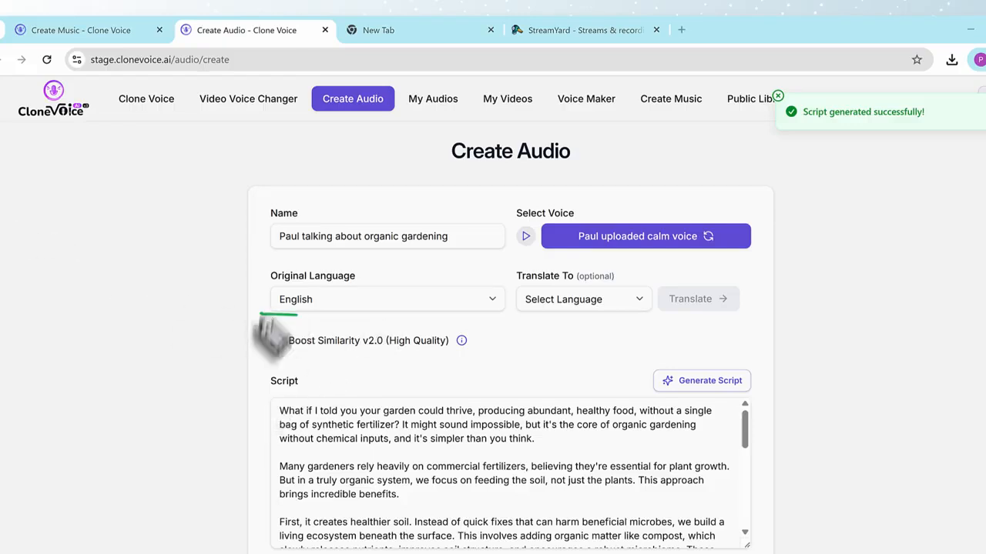
{"action": "mouse_move", "coordinate": [260, 315]}
{"action": "left_mouse_down"}
{"action": "mouse_move", "coordinate": [271, 355]}
{"action": "mouse_move", "coordinate": [509, 360]}
{"action": "mouse_move", "coordinate": [507, 337]}
{"action": "mouse_move", "coordinate": [256, 311]}
{"action": "left_mouse_up"}
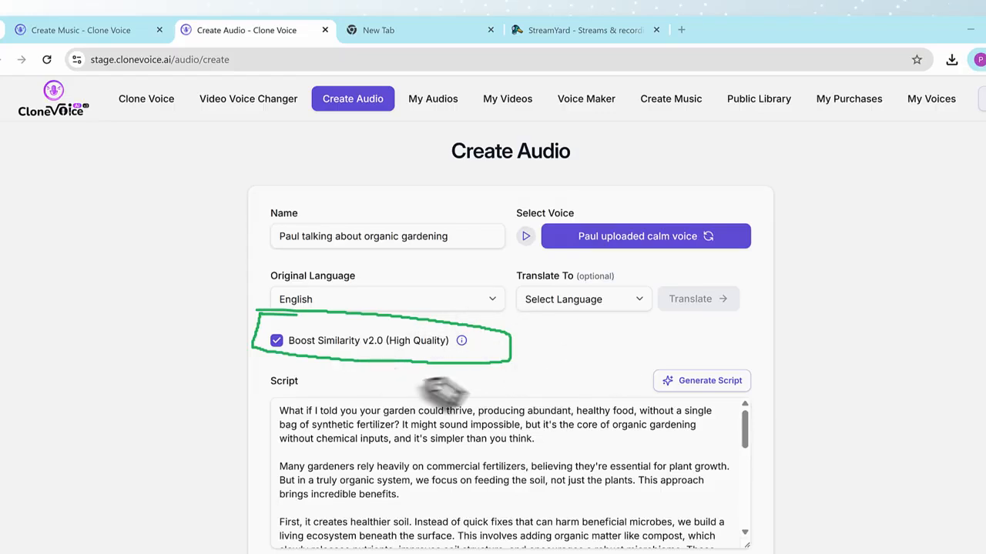
{"action": "left_click", "coordinate": [2, 194]}
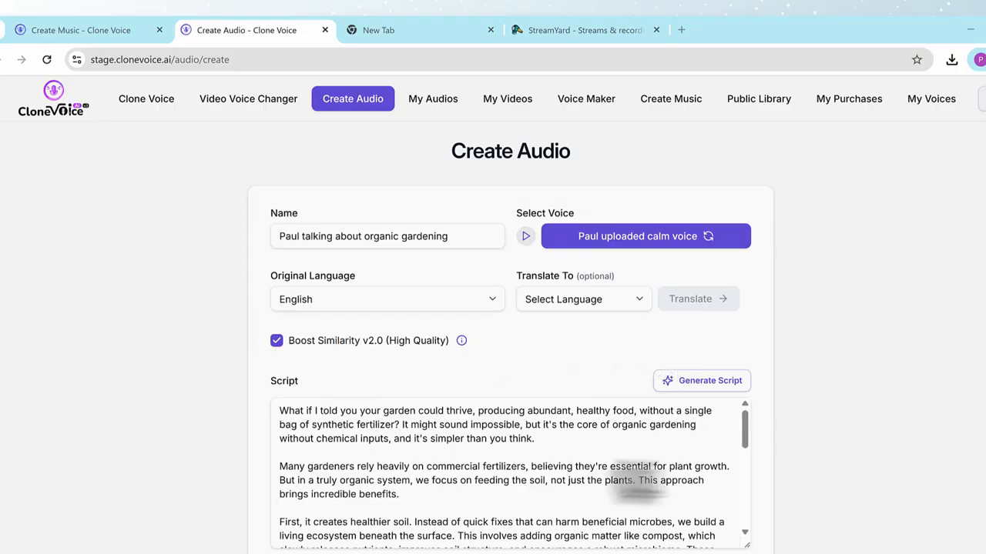
{"action": "left_click", "coordinate": [1, 194]}
Agree to the terms of service and create the new audio from the generated script.
{"action": "scroll", "coordinate": [830, 343], "scroll_direction": "down", "scroll_amount": 2}
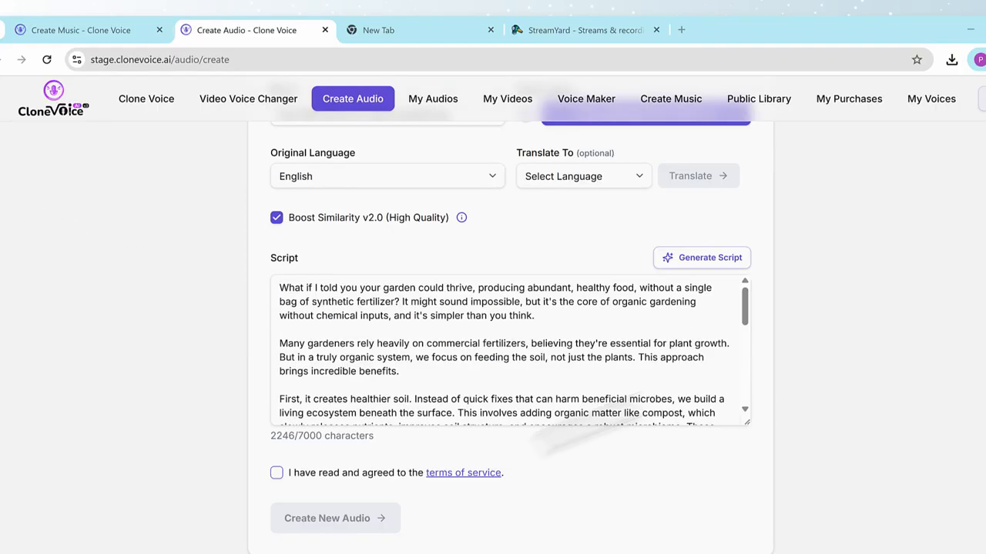
{"action": "left_click", "coordinate": [318, 475]}
{"action": "left_click", "coordinate": [355, 530]}
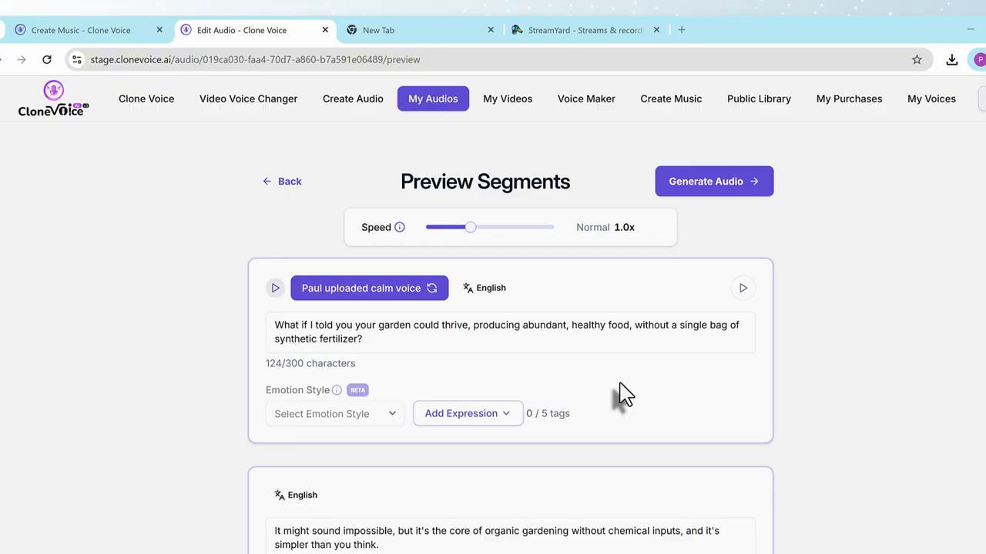
Look through the expression tags available for the first script segment without adding any.
{"action": "left_click", "coordinate": [485, 422]}
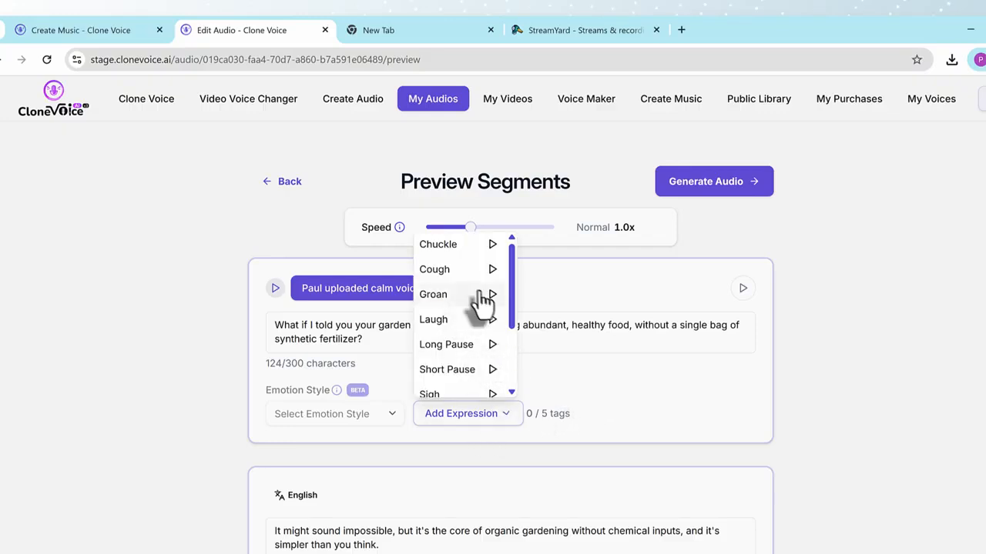
{"action": "left_click", "coordinate": [180, 403]}
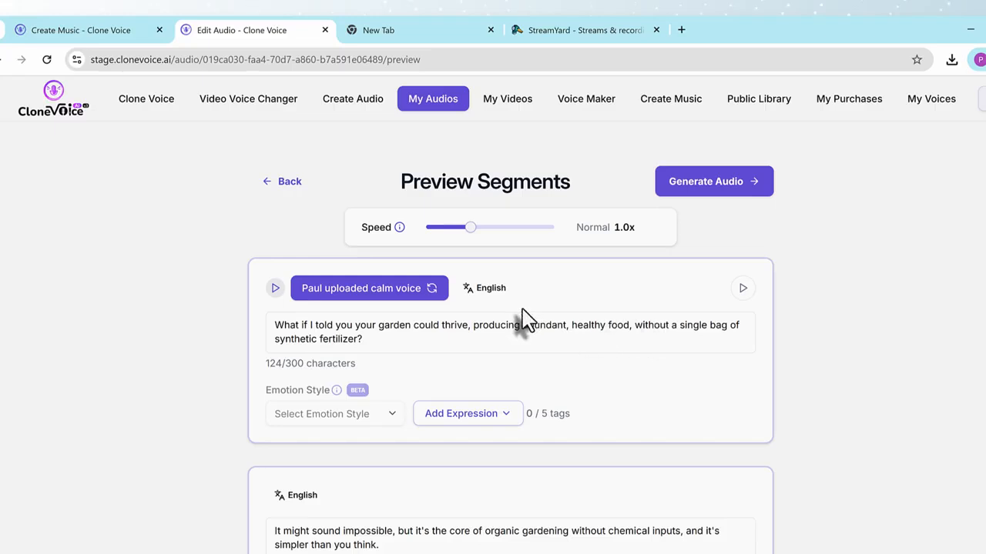
{"action": "left_click", "coordinate": [280, 185]}
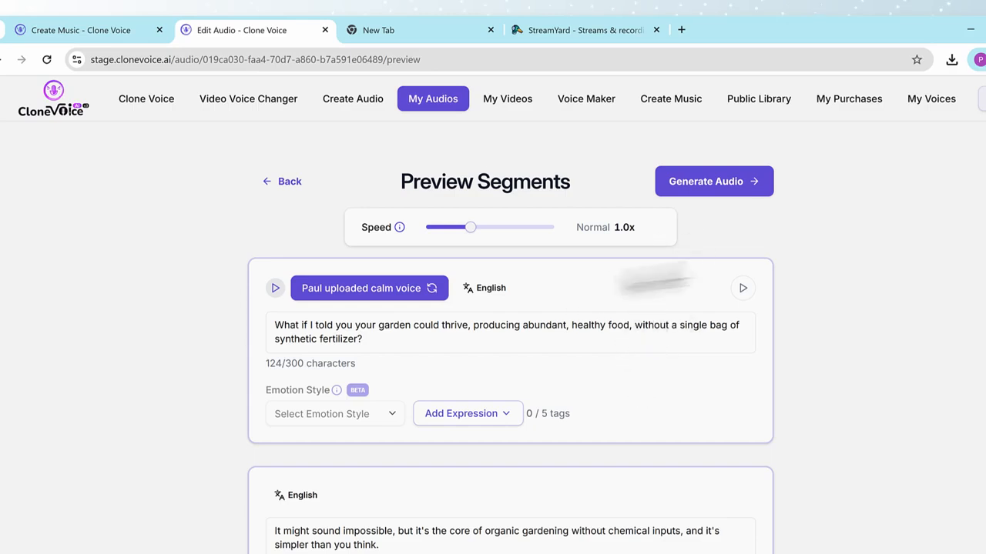
Generate the audio from the previewed segments, play the finished organic gardening recording, and pause it.
{"action": "left_click", "coordinate": [731, 199]}
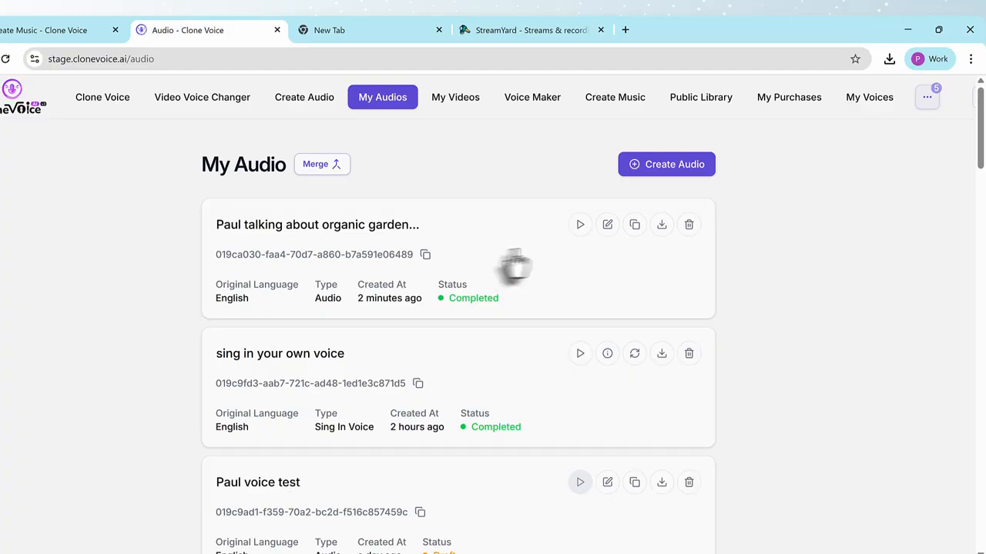
{"action": "left_click", "coordinate": [580, 225]}
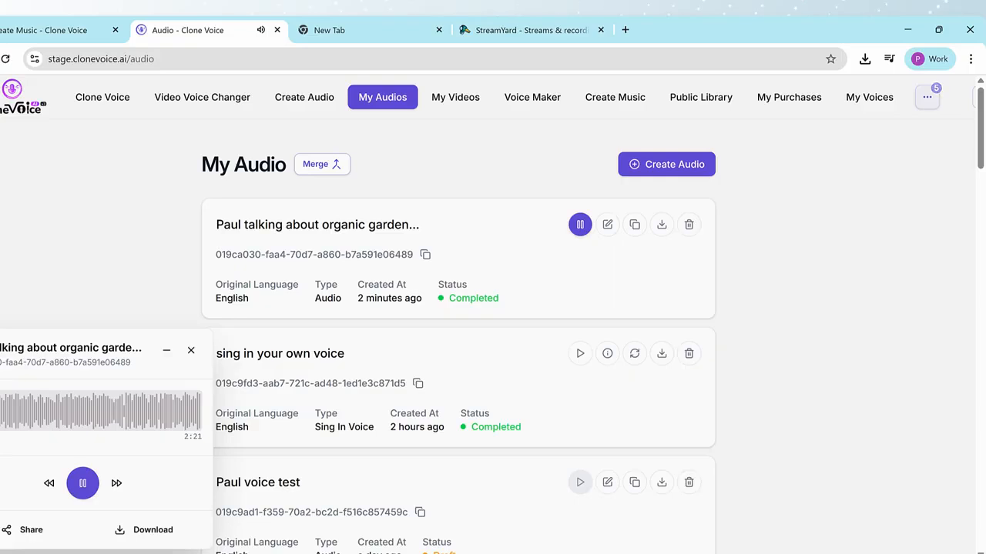
{"action": "left_click", "coordinate": [82, 483]}
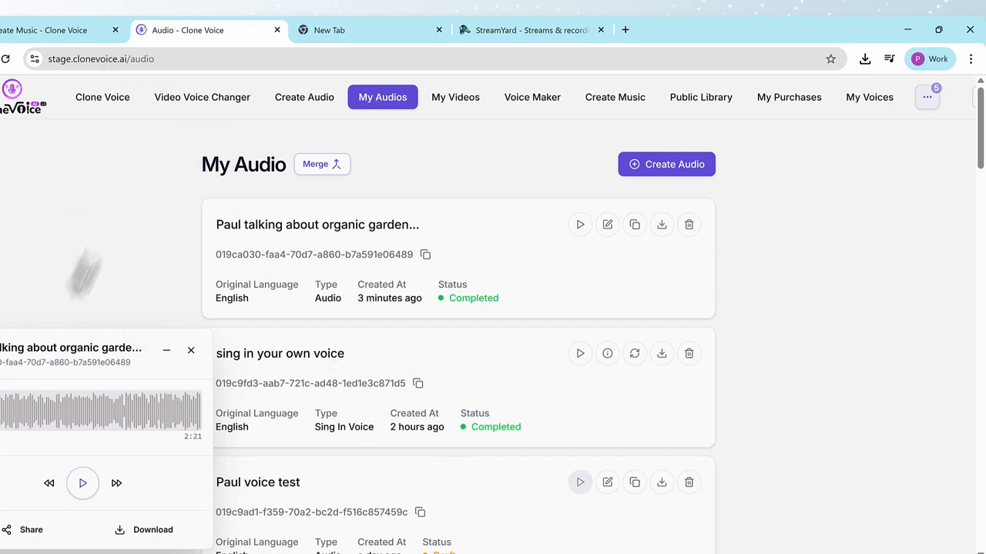
Start a new podcast from My Podcasts and close the audio player.
{"action": "left_click", "coordinate": [927, 97]}
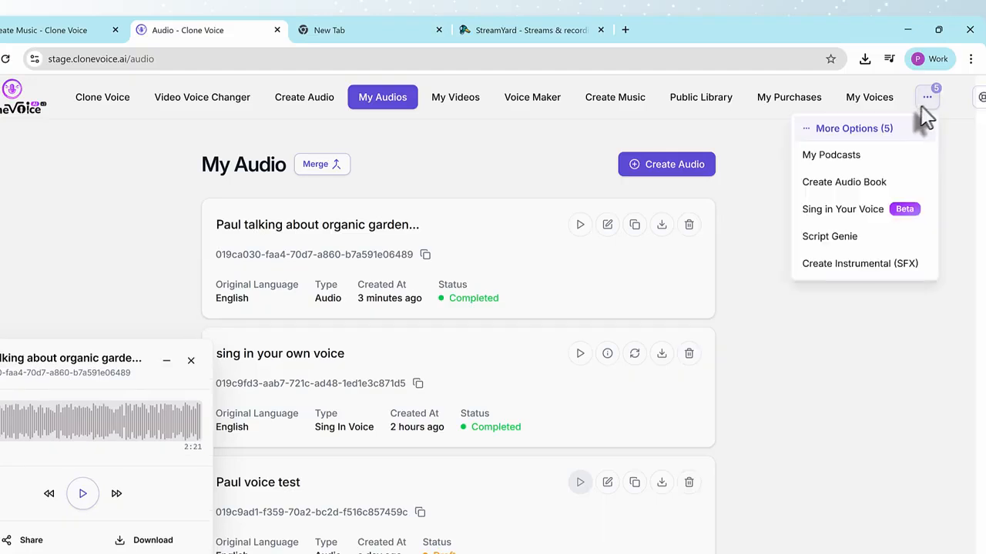
{"action": "left_click", "coordinate": [809, 157]}
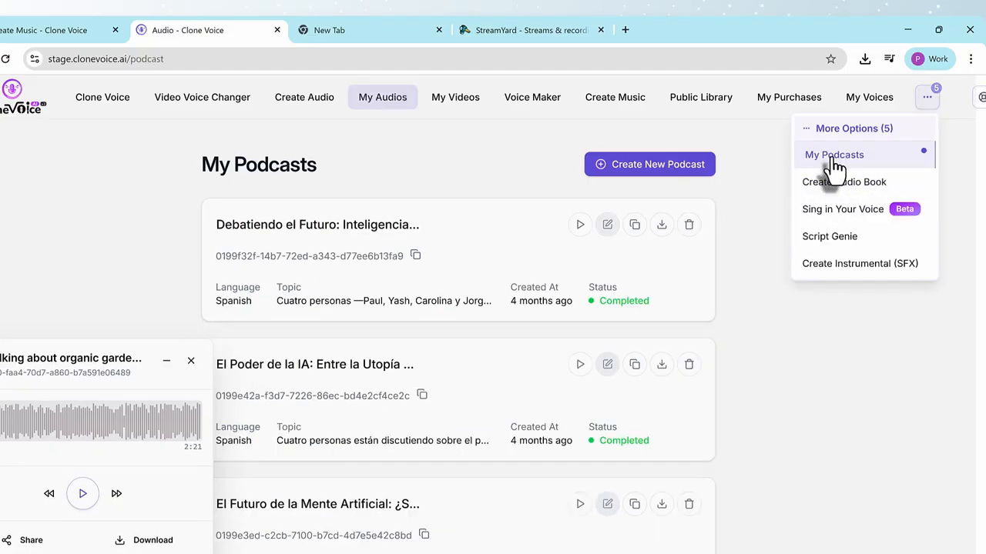
{"action": "left_click", "coordinate": [632, 169]}
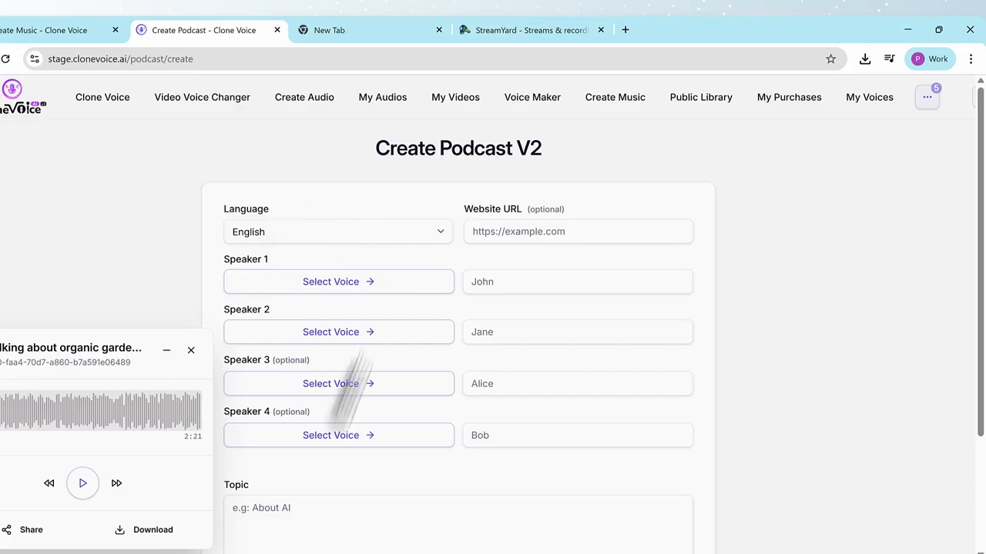
{"action": "left_click", "coordinate": [191, 350]}
Assign the uploaded calm voice from the Cloned category to Speaker 1 of the podcast.
{"action": "left_click", "coordinate": [302, 283]}
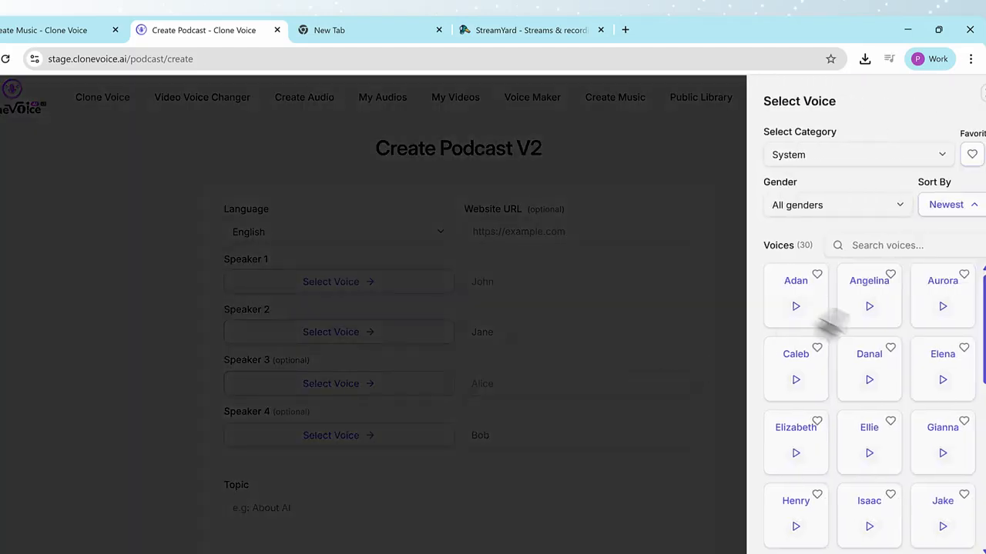
{"action": "left_click", "coordinate": [782, 205]}
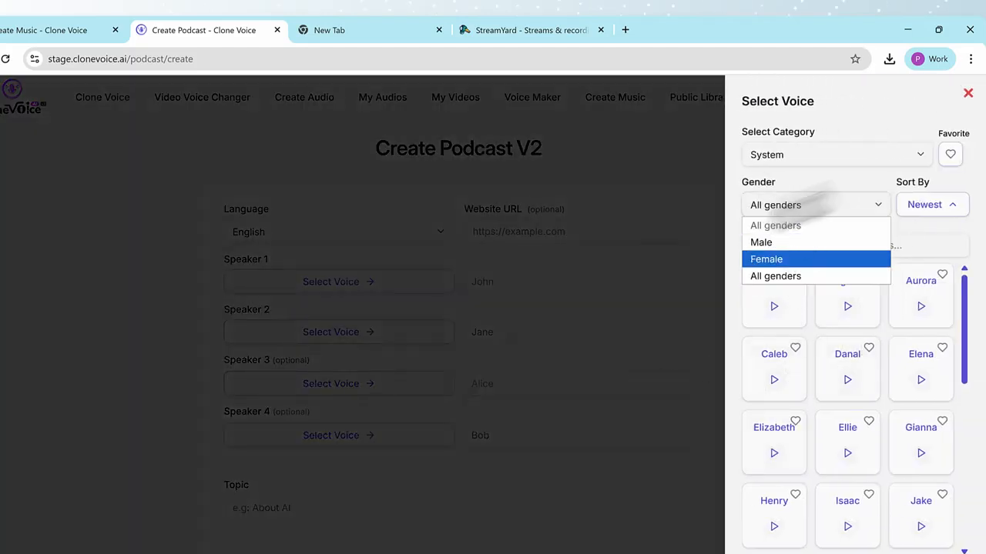
{"action": "left_click", "coordinate": [836, 160]}
{"action": "left_click", "coordinate": [836, 158]}
{"action": "left_click", "coordinate": [774, 208]}
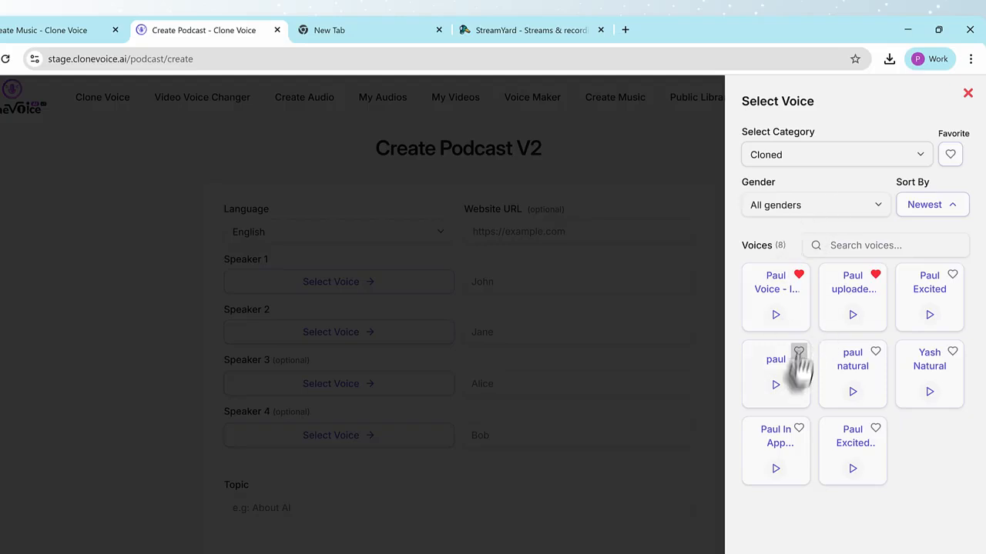
{"action": "left_click", "coordinate": [847, 297]}
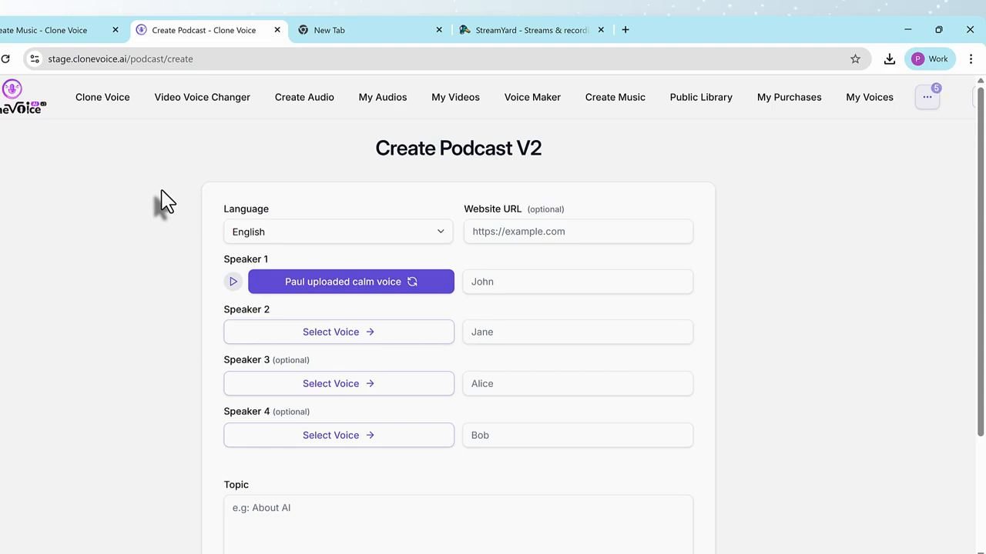
Visit the Clone New Voice page and examine the saved voices in My Voices.
{"action": "left_click", "coordinate": [104, 99]}
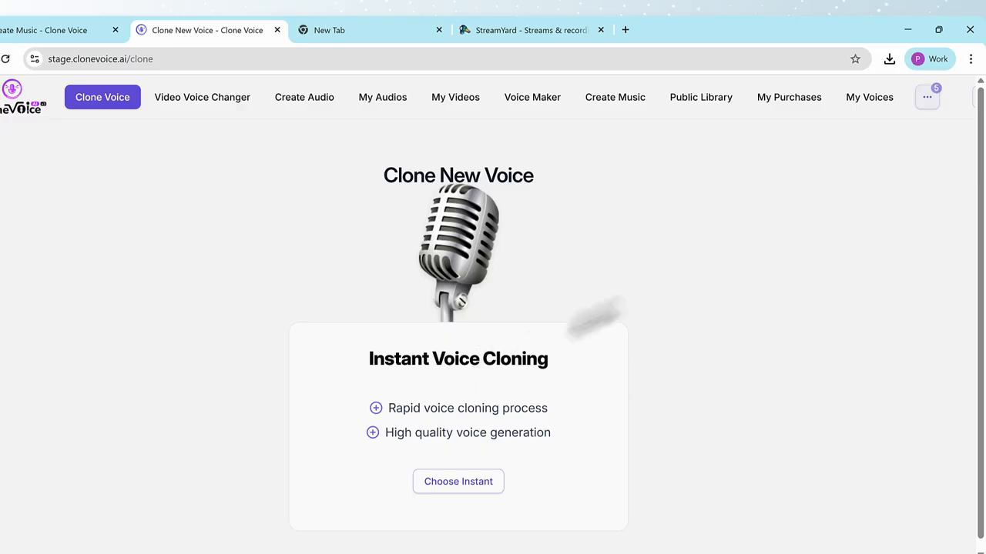
{"action": "left_click", "coordinate": [867, 99]}
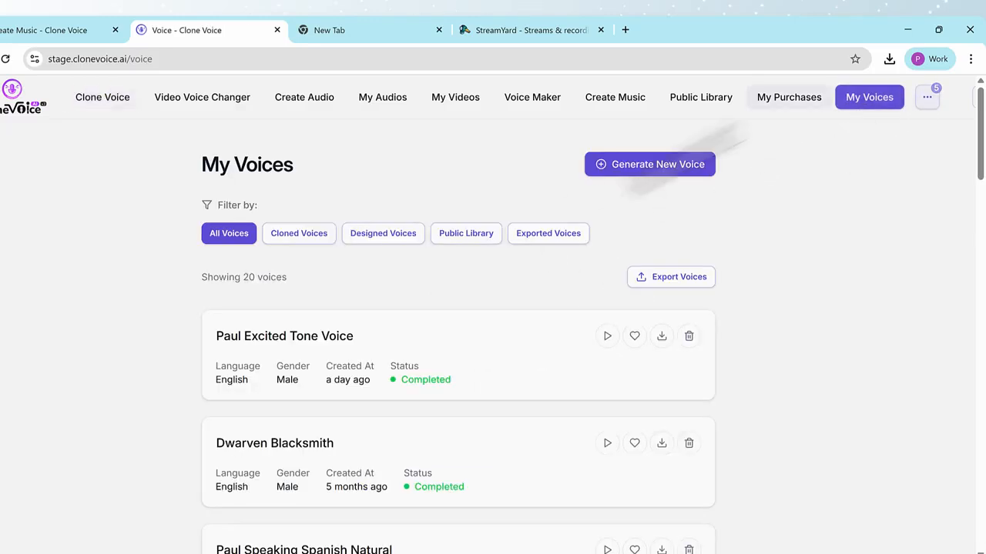
{"action": "left_click_drag", "start_coordinate": [176, 176], "coordinate": [413, 359]}
{"action": "left_click", "coordinate": [288, 348]}
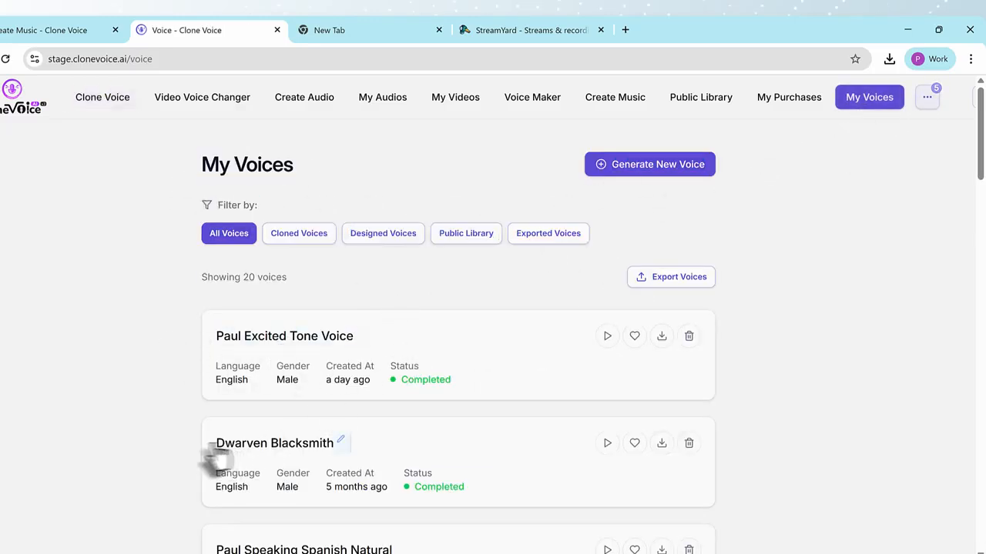
Play the sample of the excited tone voice in My Voices and pause it.
{"action": "left_click_drag", "start_coordinate": [205, 545], "coordinate": [370, 539]}
{"action": "left_click", "coordinate": [131, 402]}
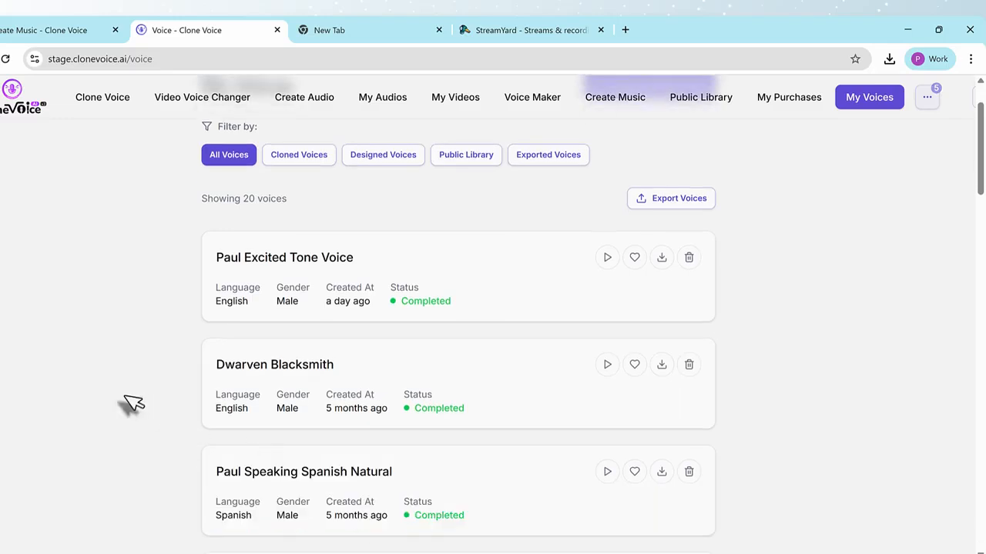
{"action": "scroll", "coordinate": [132, 402], "scroll_direction": "up", "scroll_amount": 1}
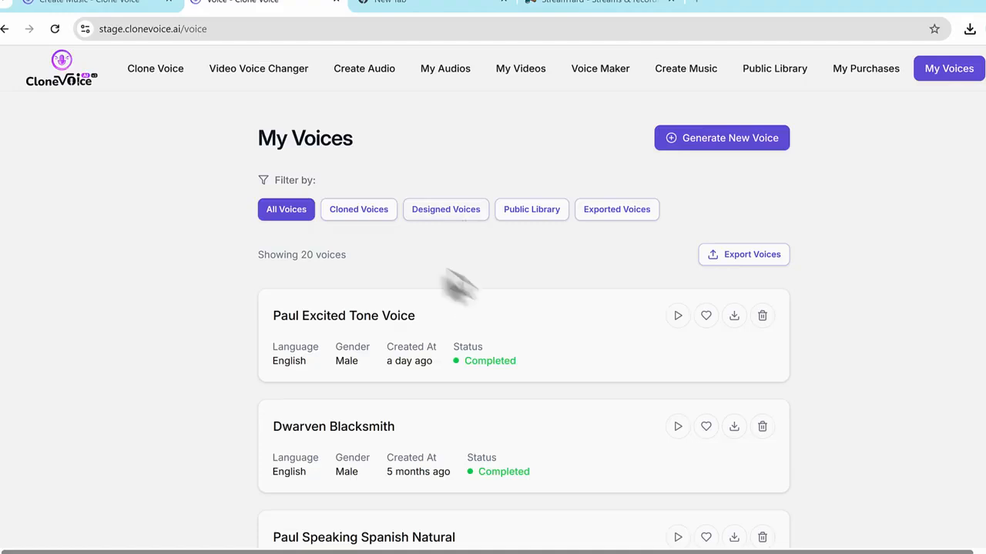
{"action": "triple_click", "coordinate": [413, 315]}
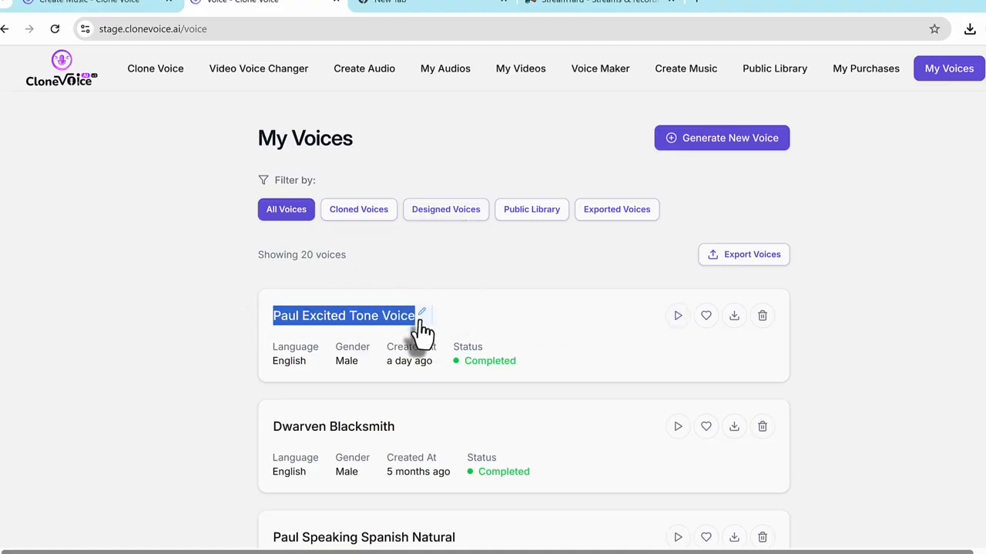
{"action": "left_click", "coordinate": [678, 316]}
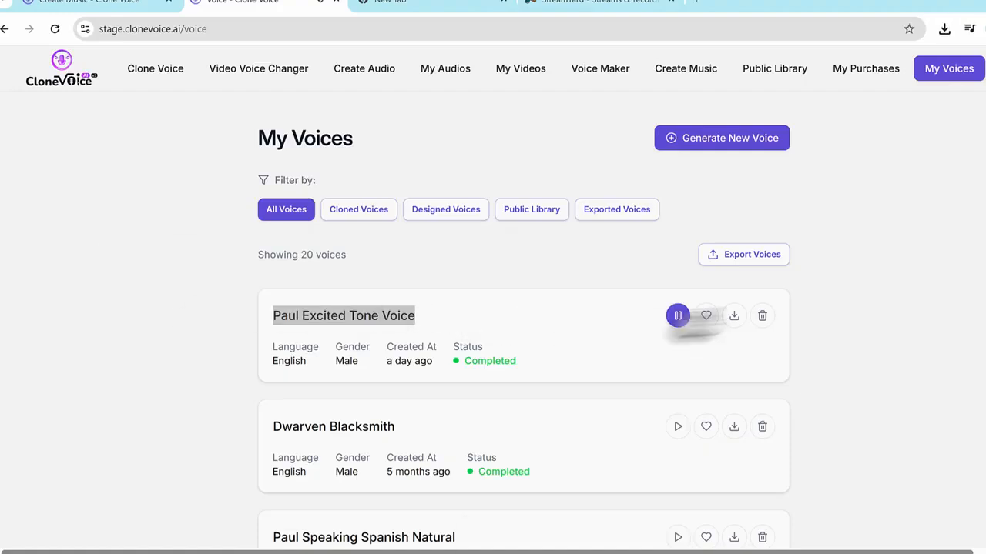
{"action": "left_click", "coordinate": [171, 319]}
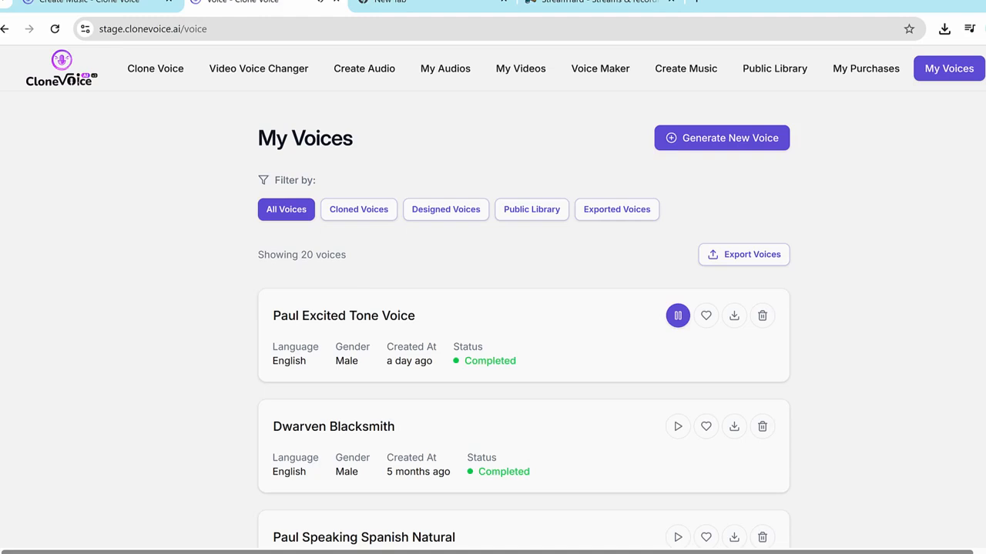
{"action": "left_click", "coordinate": [680, 321]}
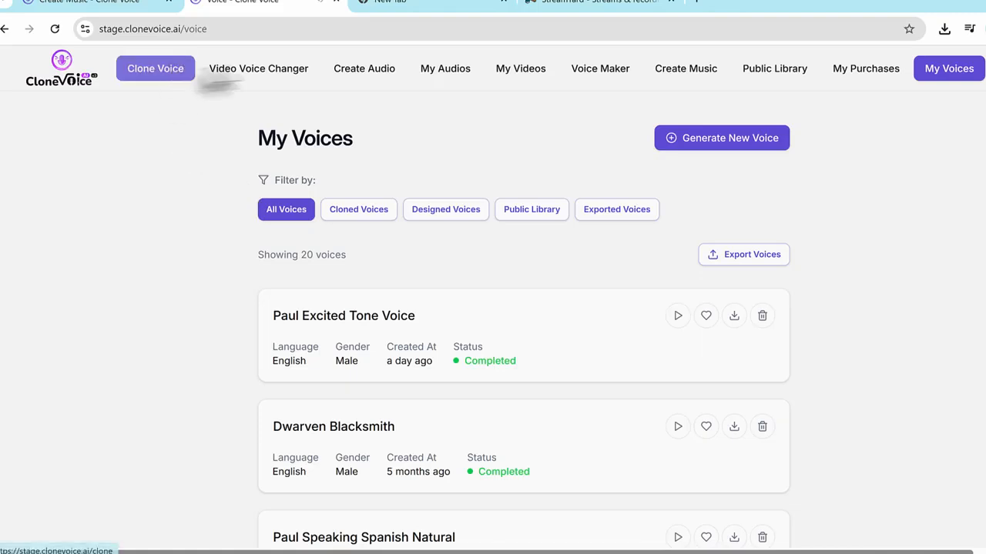
Start a new audio in Create Audio and name it with the speaker's first name followed by "excited tone".
{"action": "left_click", "coordinate": [362, 71]}
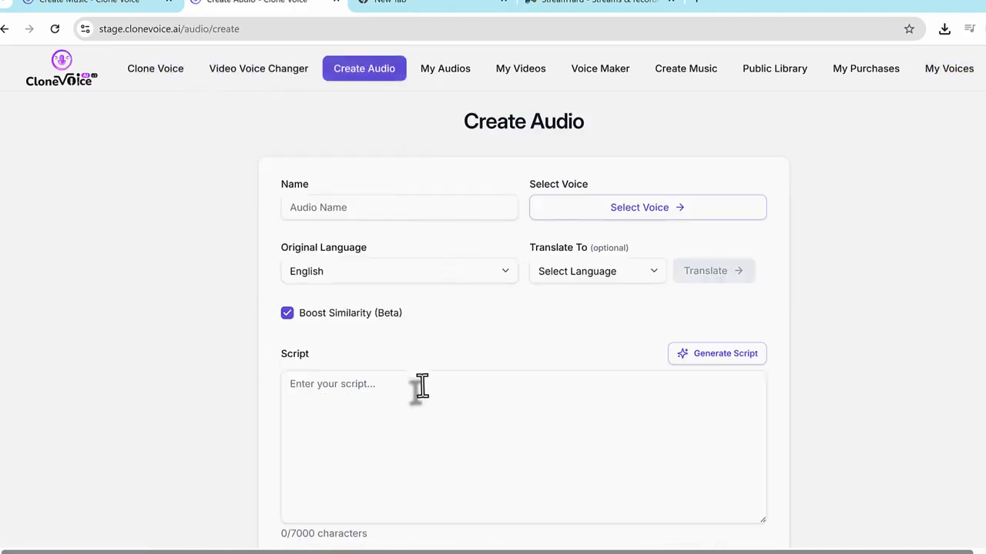
{"action": "left_click", "coordinate": [438, 215]}
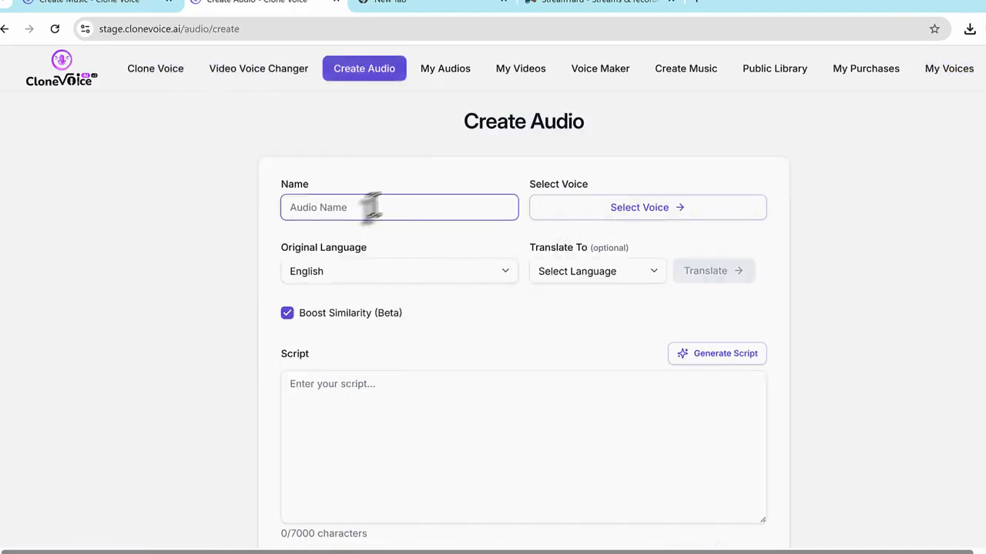
{"action": "type", "text": "paul excit"}
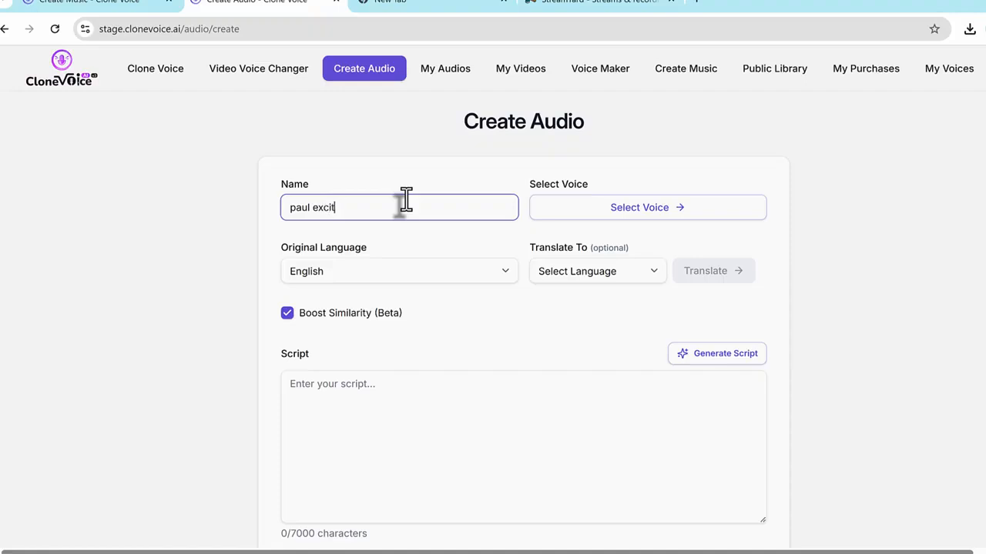
{"action": "type", "text": "ed tone"}
Choose the excited tone voice from the Cloned category as the voice for the audio.
{"action": "left_click", "coordinate": [651, 210]}
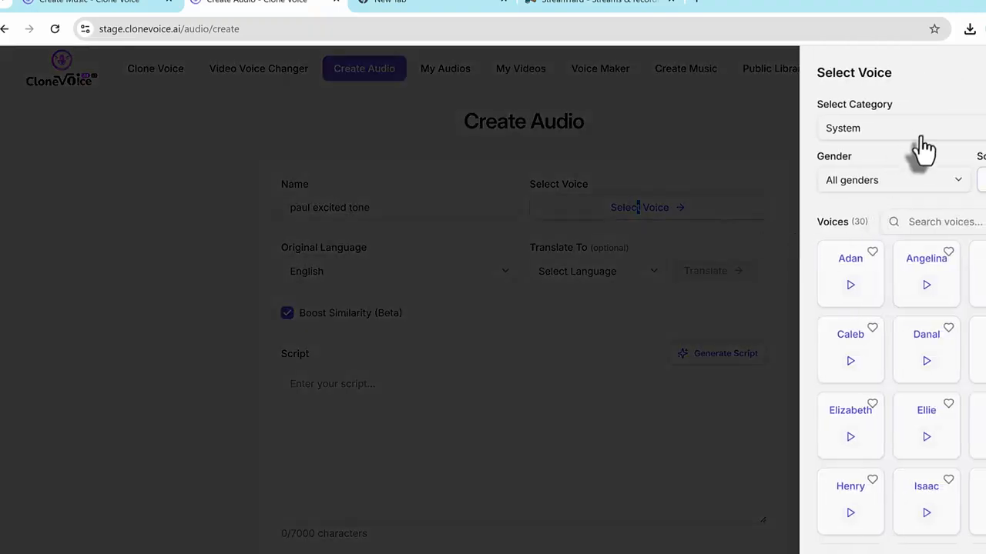
{"action": "left_click", "coordinate": [920, 137]}
{"action": "left_click", "coordinate": [885, 186]}
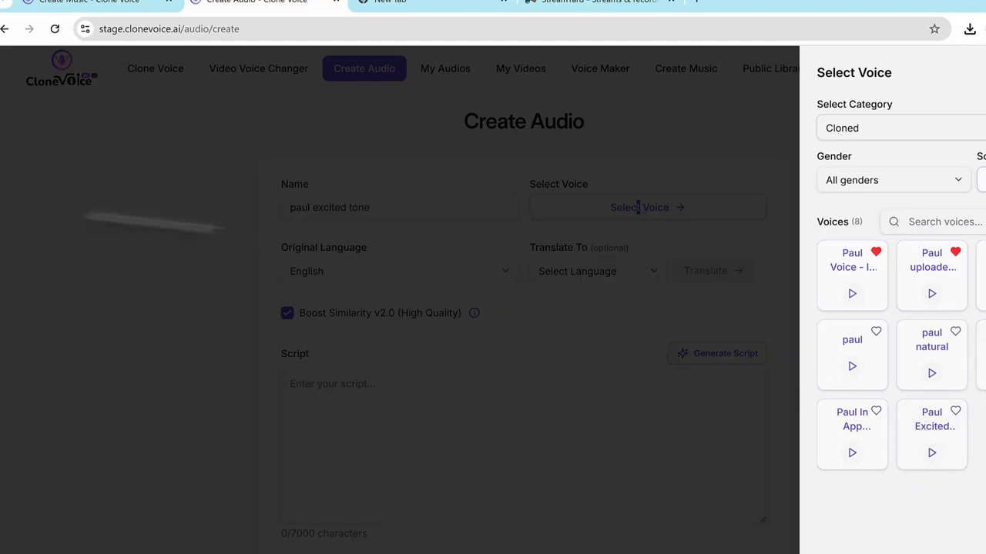
{"action": "mouse_move", "coordinate": [894, 390]}
{"action": "left_mouse_down"}
{"action": "mouse_move", "coordinate": [965, 424]}
{"action": "mouse_move", "coordinate": [945, 473]}
{"action": "mouse_move", "coordinate": [905, 394]}
{"action": "left_mouse_up"}
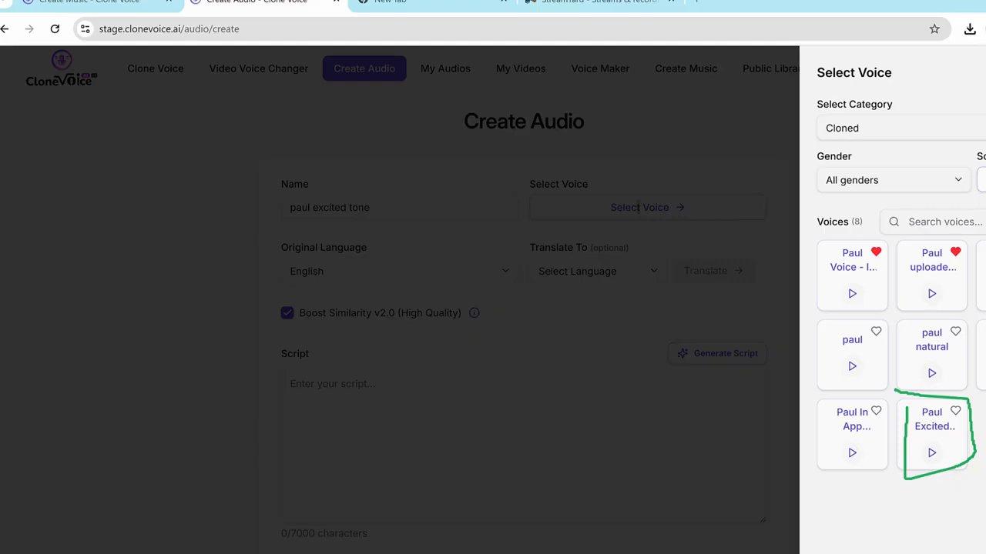
{"action": "left_click", "coordinate": [938, 435]}
Generate an Explainer & Educational Videos script about the speaker talking about organic farming that he is super excited about.
{"action": "left_click", "coordinate": [462, 420]}
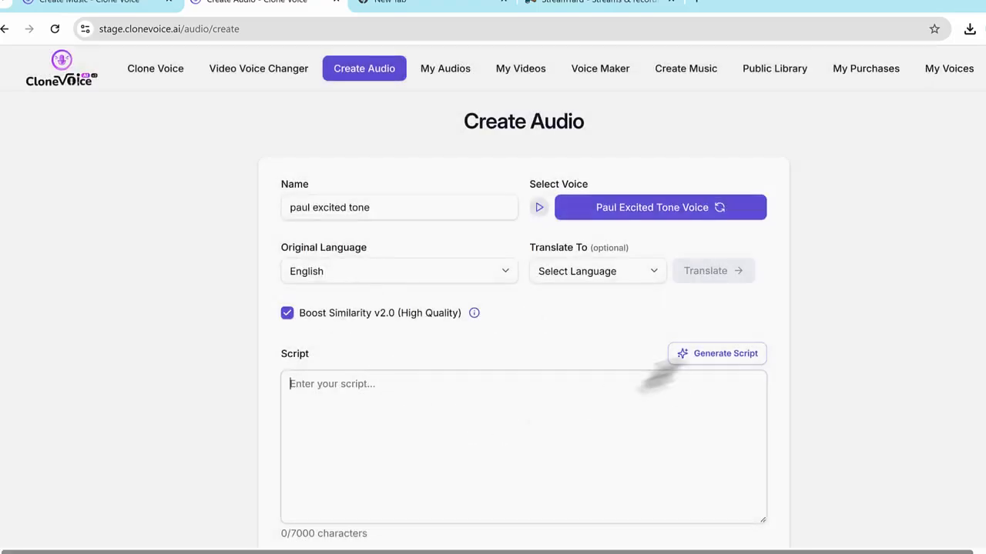
{"action": "left_click", "coordinate": [697, 355]}
{"action": "type", "text": "Pa"}
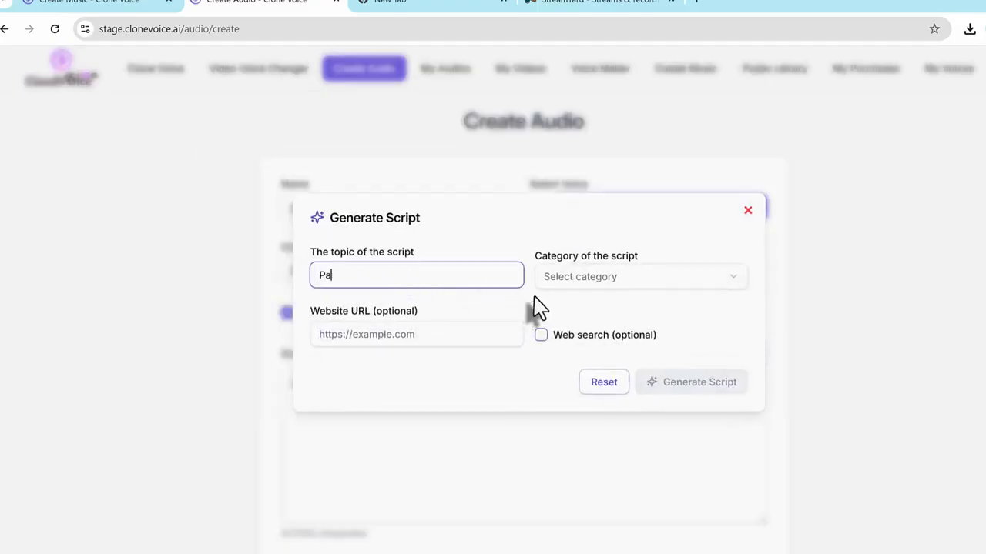
{"action": "type", "text": "ul talking about org"}
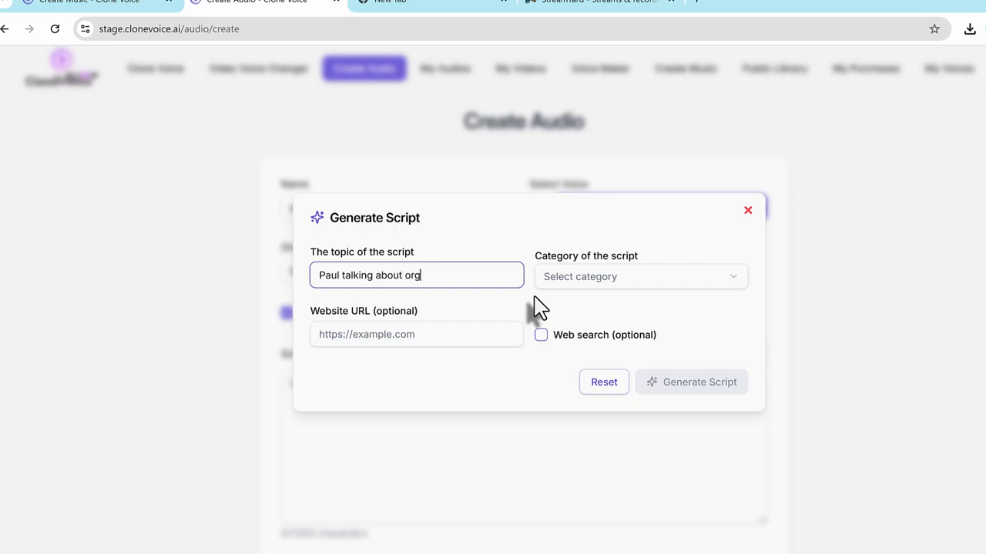
{"action": "type", "text": "anic farming that he is"}
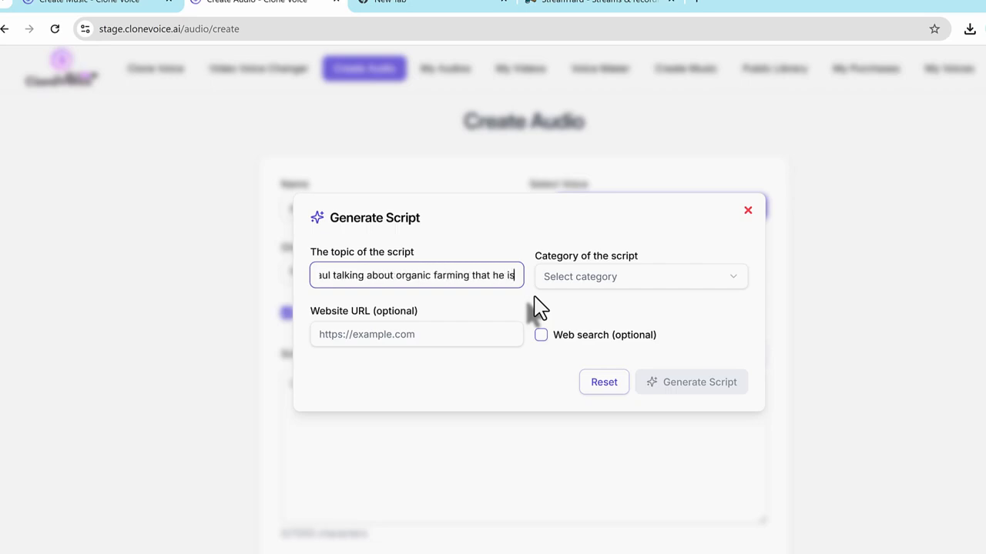
{"action": "type", "text": " super ecited about"}
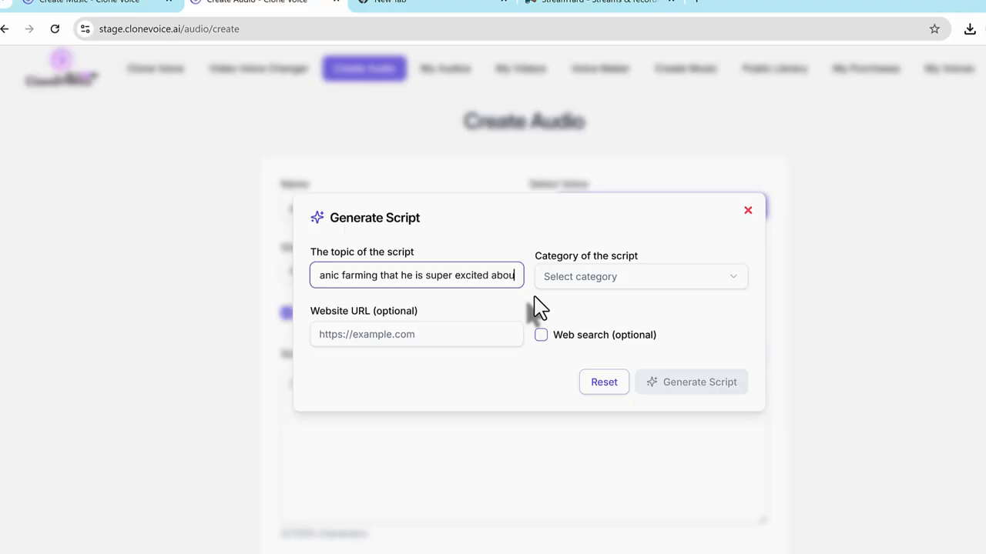
{"action": "left_click", "coordinate": [585, 277]}
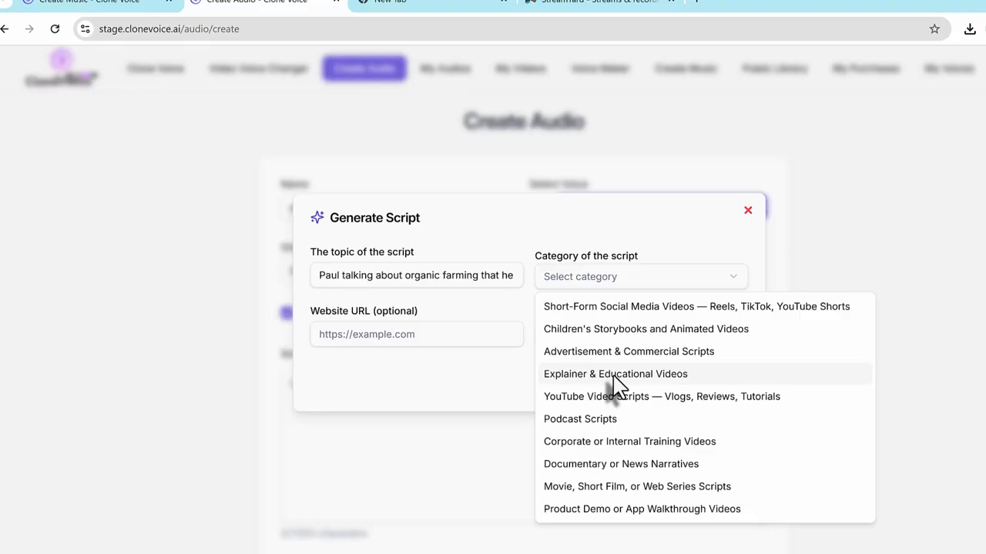
{"action": "left_click", "coordinate": [613, 377]}
{"action": "left_click", "coordinate": [696, 382]}
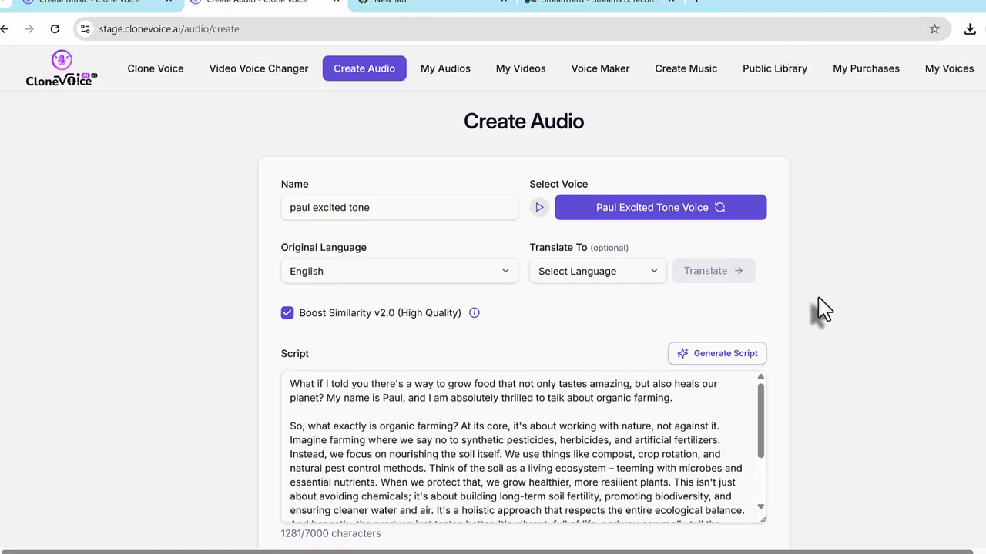
Agree to the terms of service and create the new audio from the organic farming script.
{"action": "scroll", "coordinate": [770, 266], "scroll_direction": "down", "scroll_amount": 3}
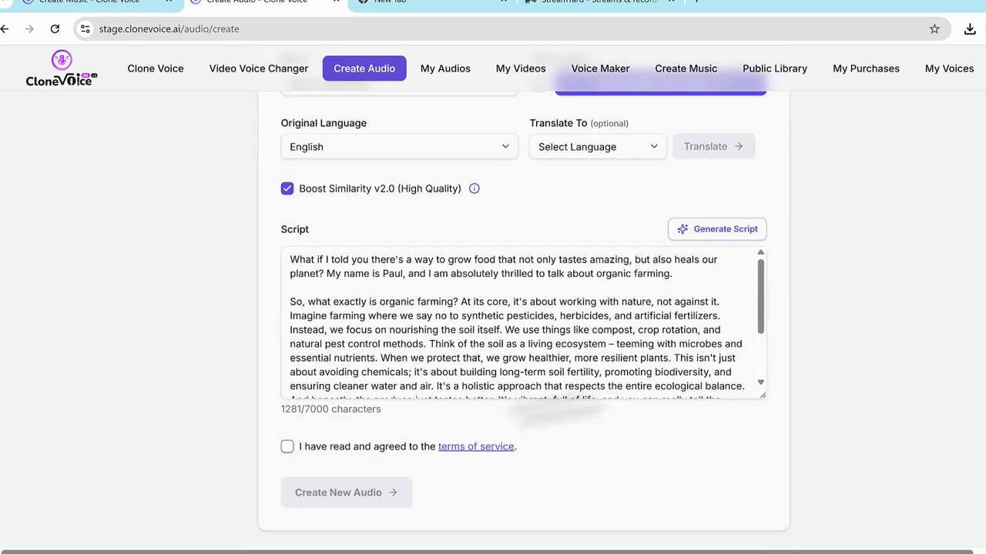
{"action": "left_click", "coordinate": [389, 446]}
{"action": "scroll", "coordinate": [449, 332], "scroll_direction": "up", "scroll_amount": 3}
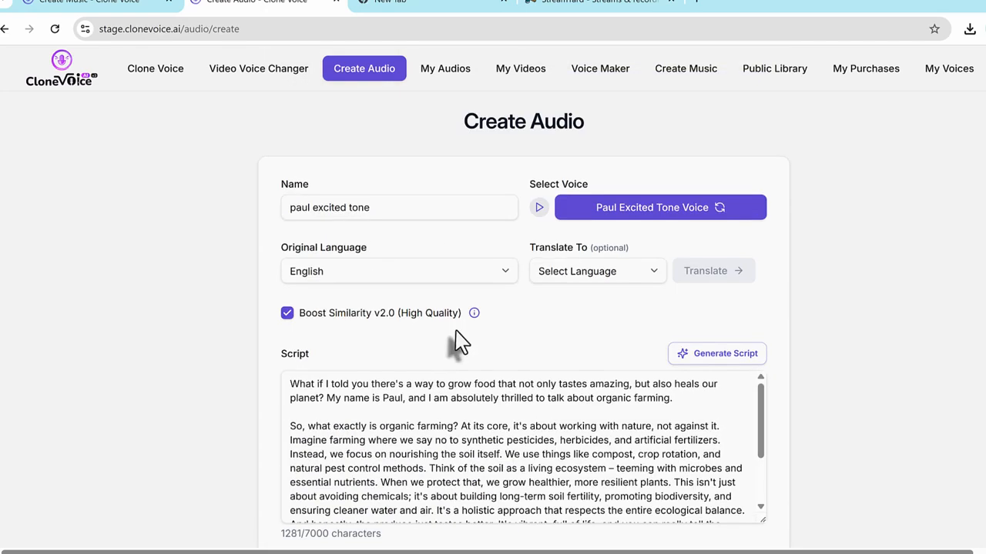
{"action": "scroll", "coordinate": [456, 333], "scroll_direction": "down", "scroll_amount": 3}
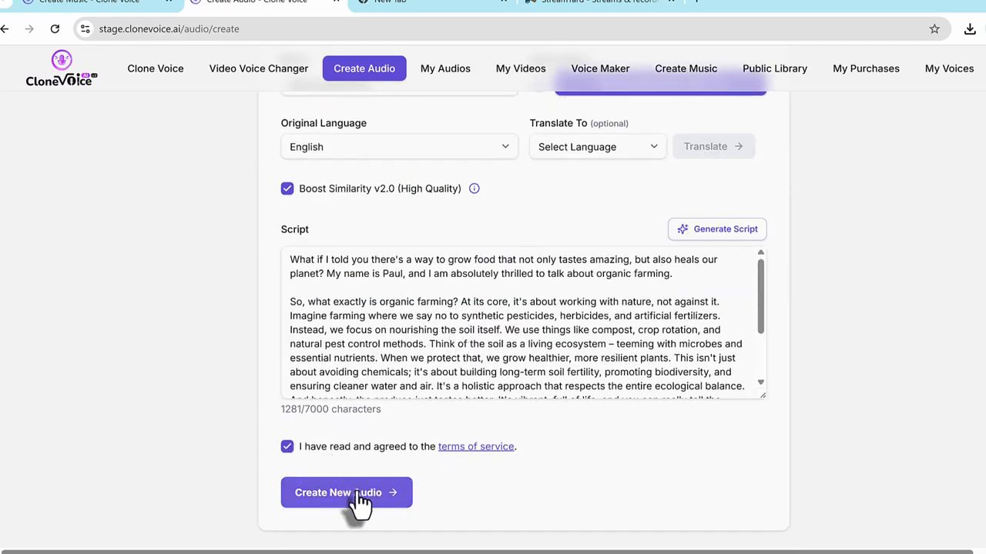
{"action": "left_click", "coordinate": [359, 500]}
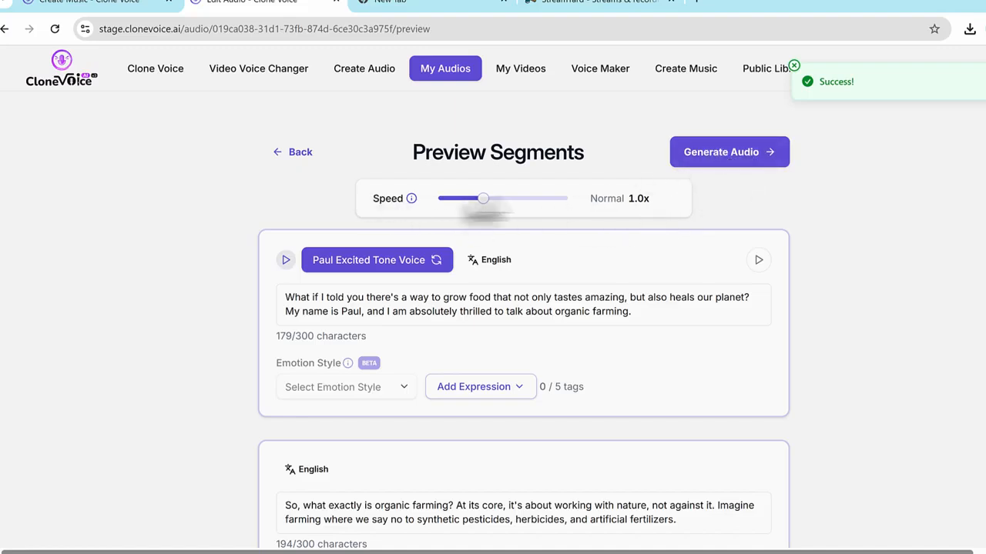
Generate the excited tone audio at normal speed from its previewed segments, play the finished recording, and pause it.
{"action": "left_click", "coordinate": [723, 158]}
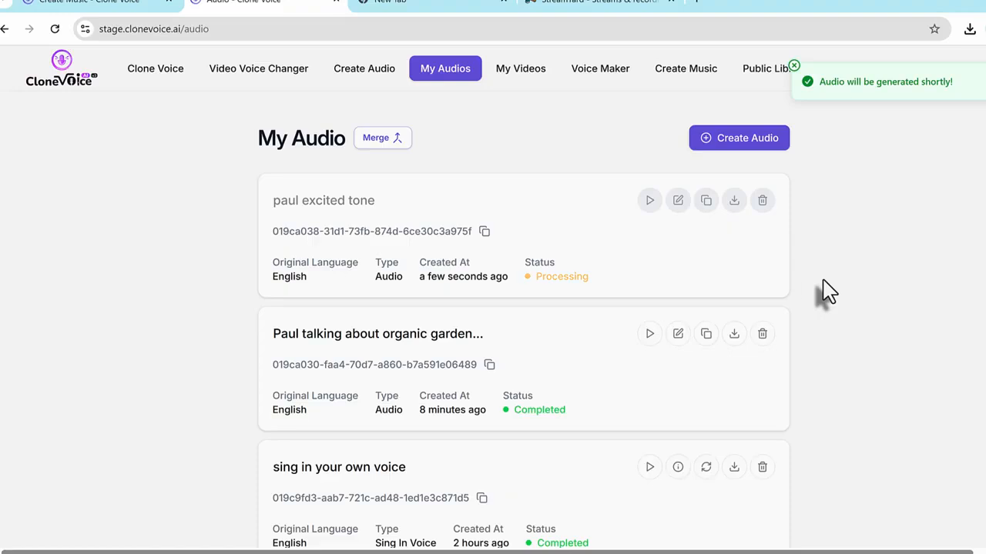
{"action": "left_click", "coordinate": [649, 202]}
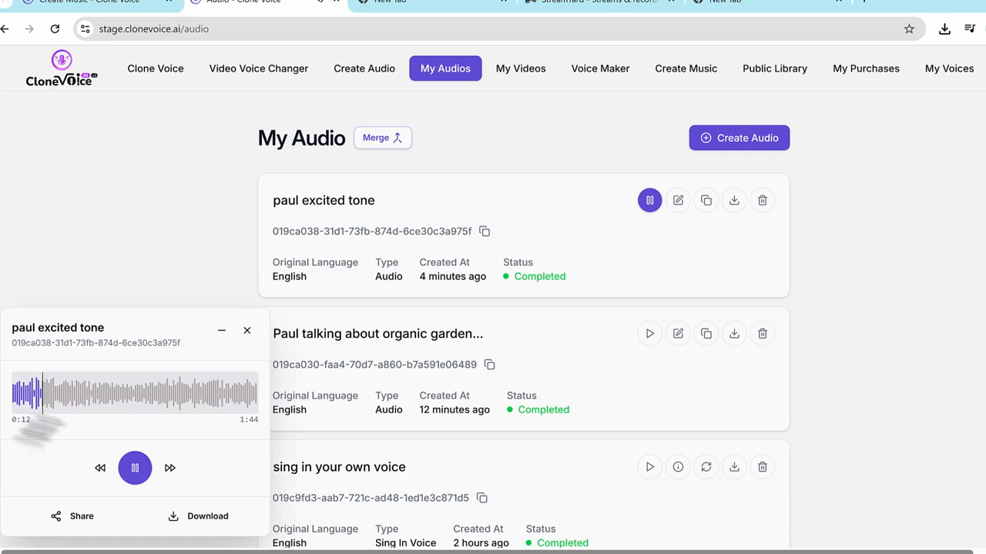
{"action": "left_click", "coordinate": [142, 476]}
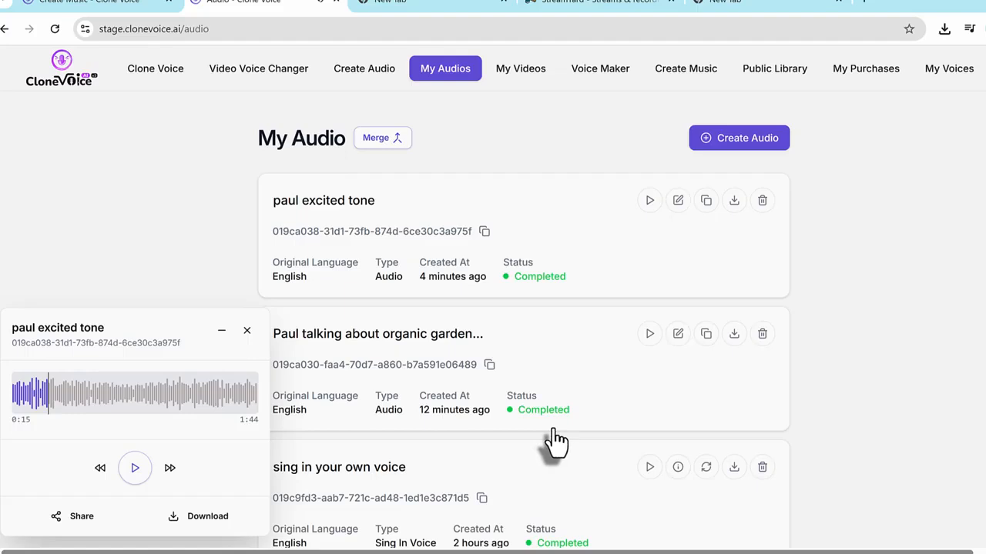